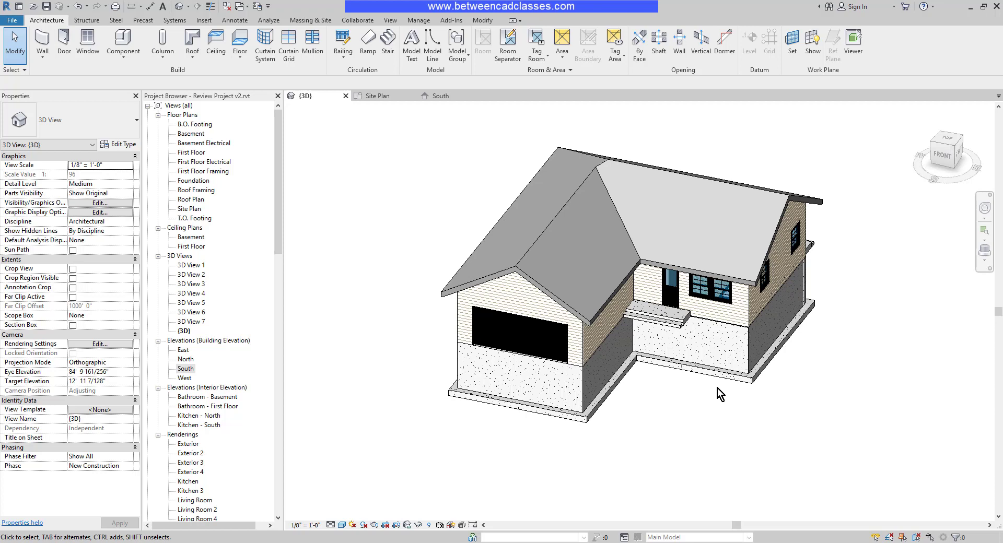
# Switch to the South elevation view of the house
pyautogui.click(441, 101)
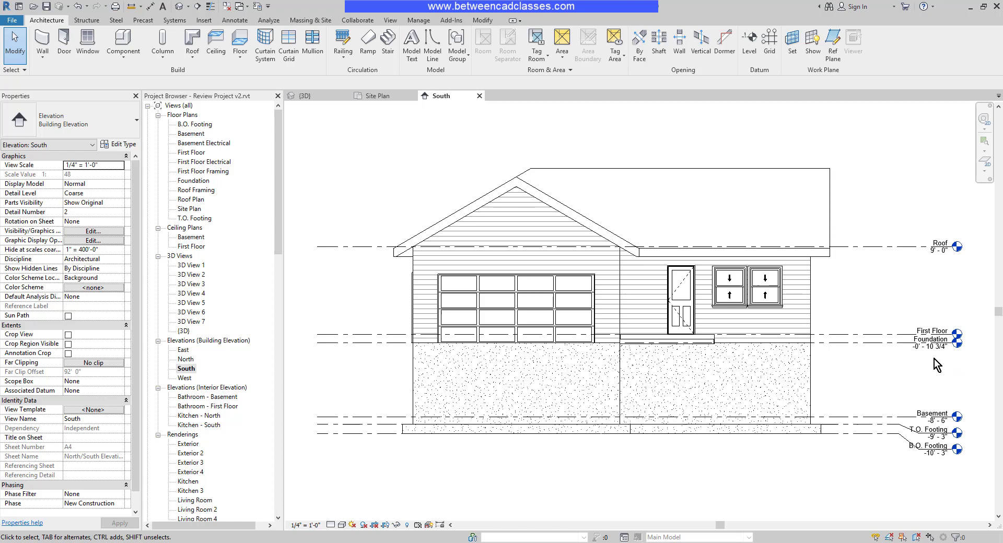
# Open the Site Plan and temporarily hide the roof to reveal the floor layout
pyautogui.click(377, 96)
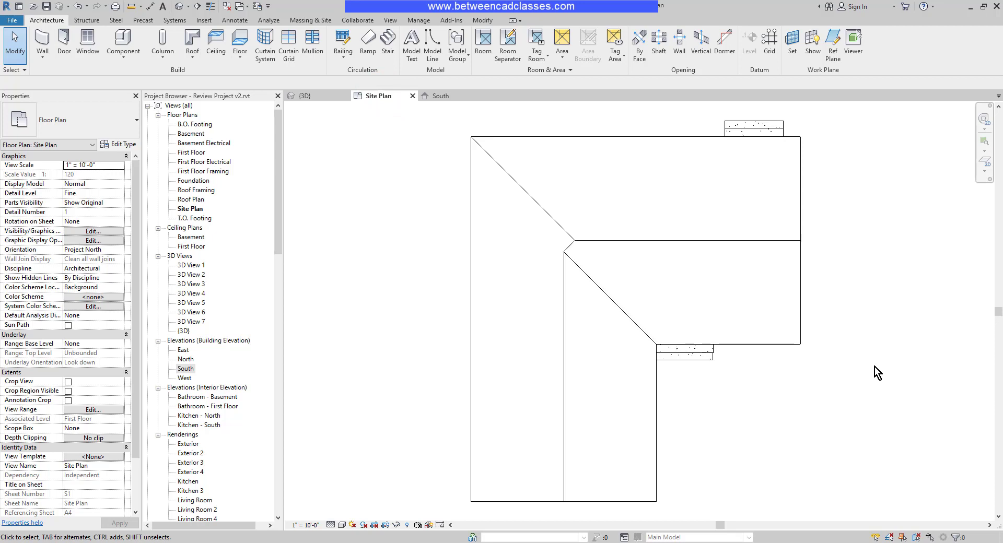
pyautogui.click(646, 243)
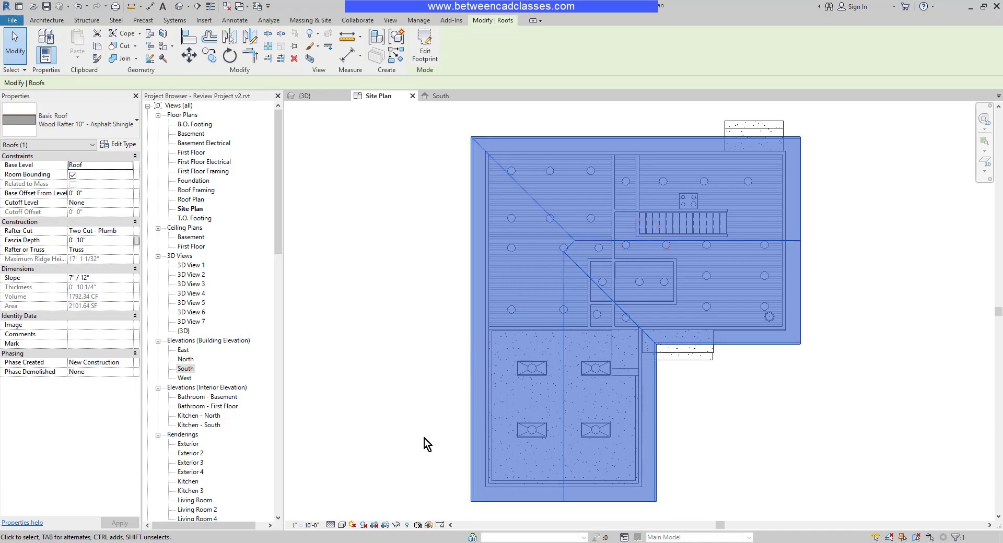
pyautogui.click(396, 525)
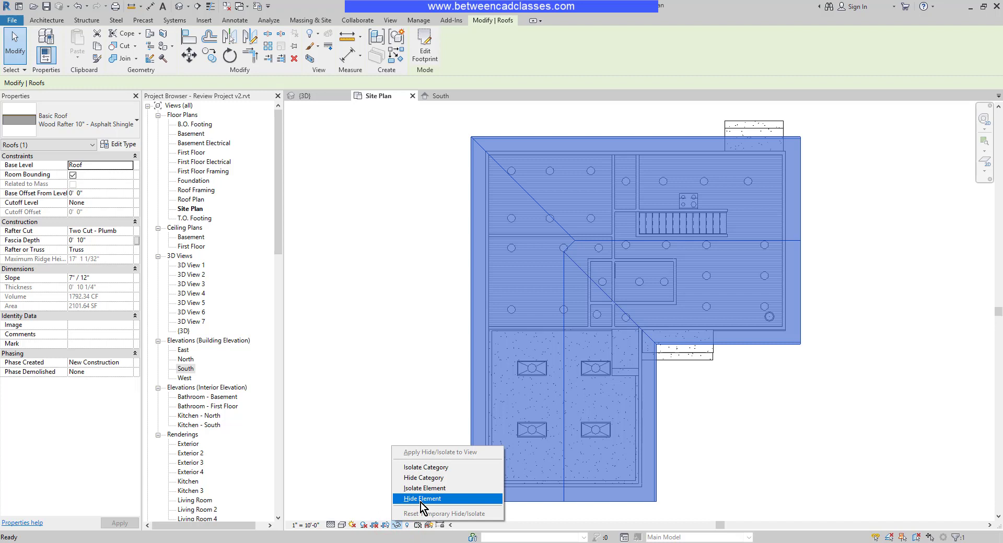
pyautogui.click(424, 500)
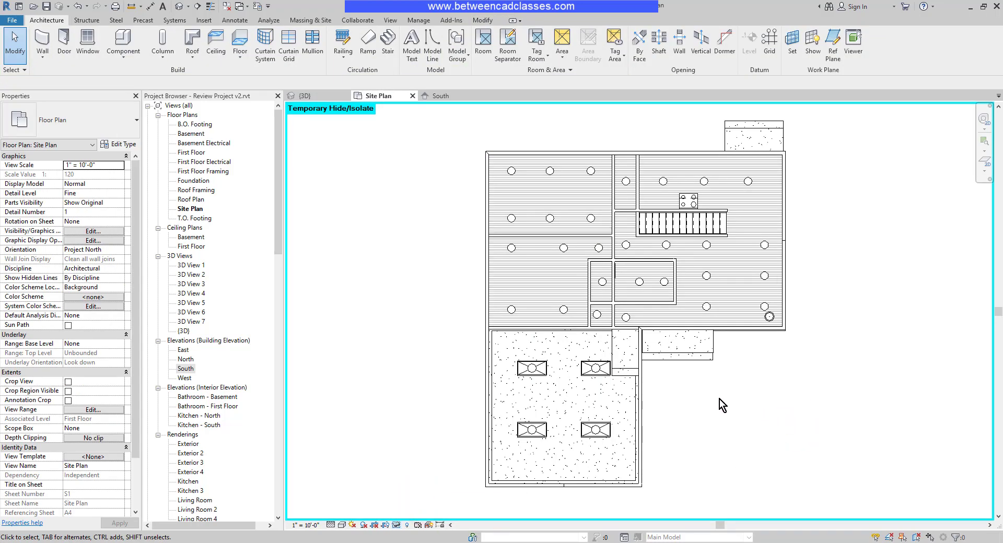
pyautogui.click(310, 20)
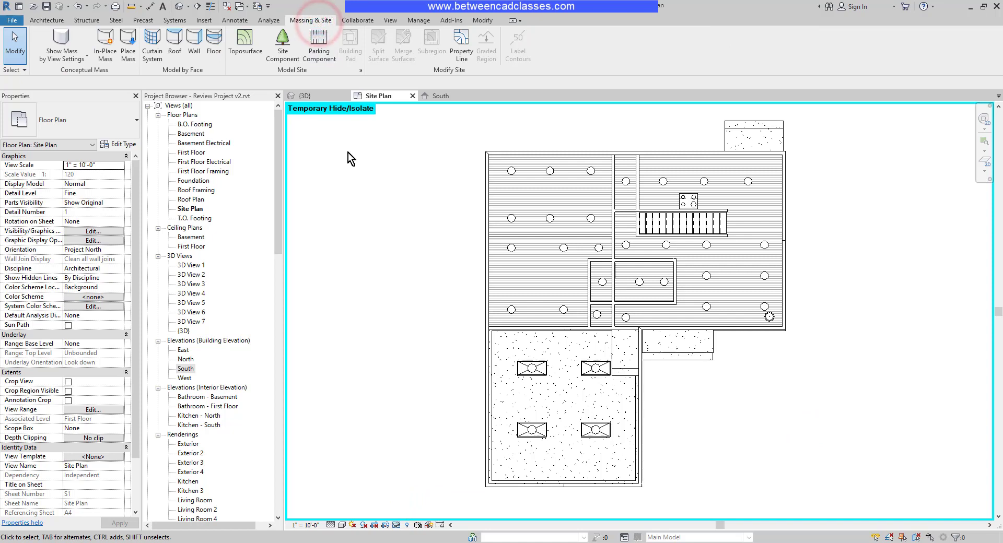
# Start a toposurface with two -0' 10 3/4" points at the garage front wall's bottom corners
pyautogui.click(242, 54)
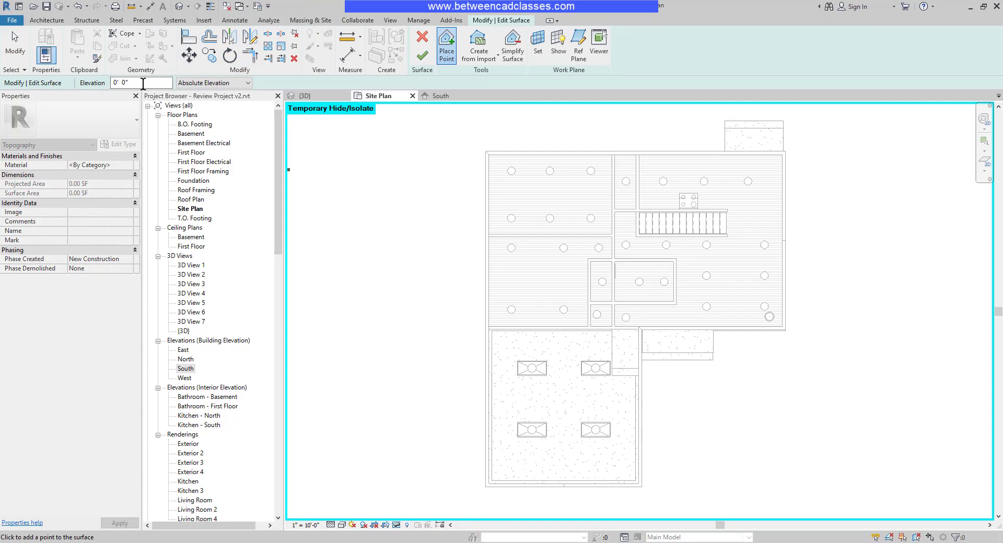
pyautogui.moveTo(142, 84); pyautogui.dragTo(108, 86)
pyautogui.press('Return')
pyautogui.scroll(2, 428, 448)
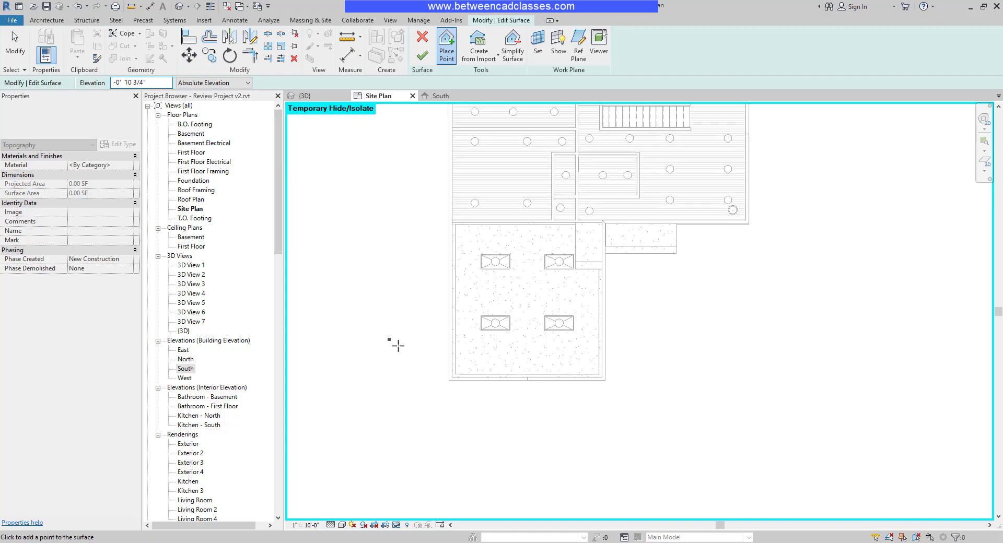
pyautogui.scroll(2, 456, 393)
pyautogui.scroll(2, 491, 413)
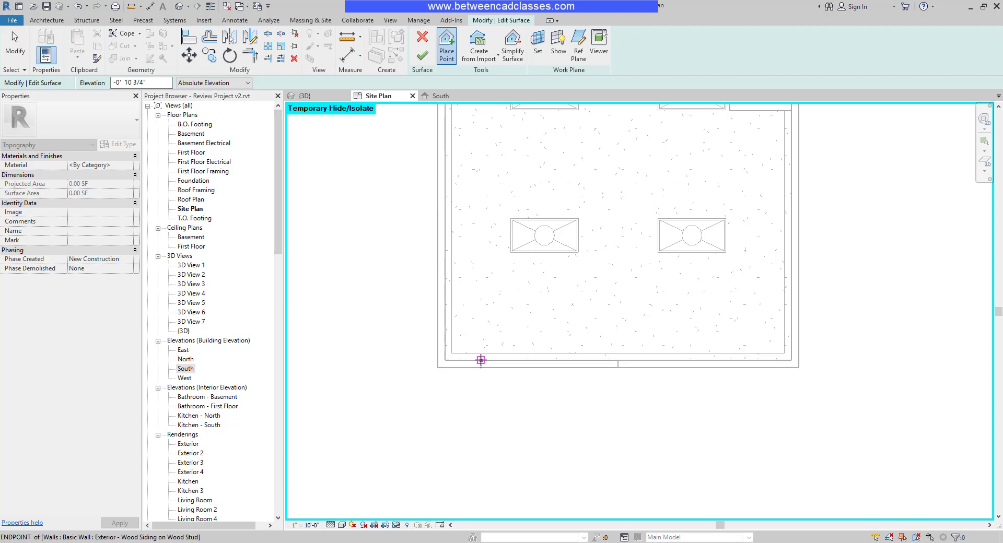
pyautogui.click(480, 359)
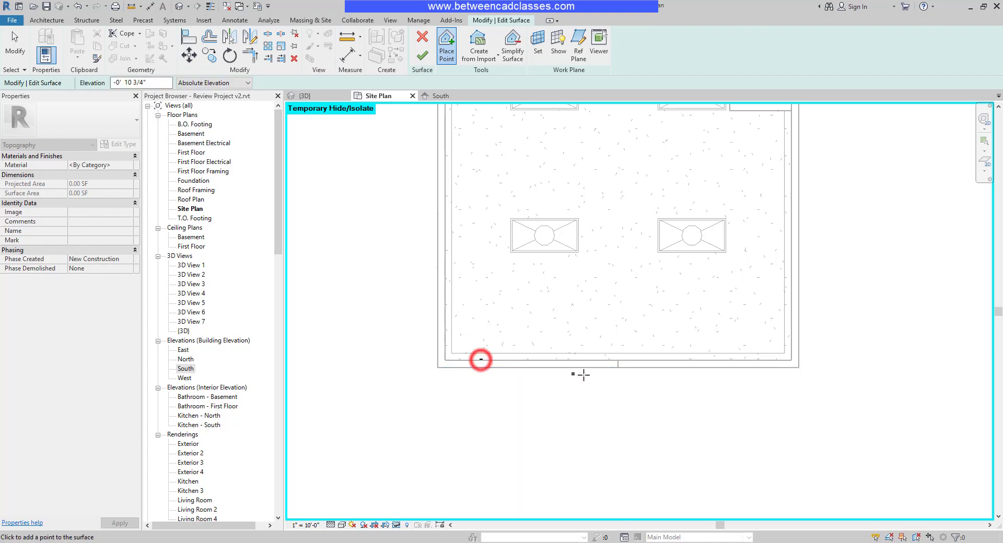
pyautogui.click(755, 359)
# Set the point elevation to -1' 0" and place points at the house's right-side corners
pyautogui.click(162, 83)
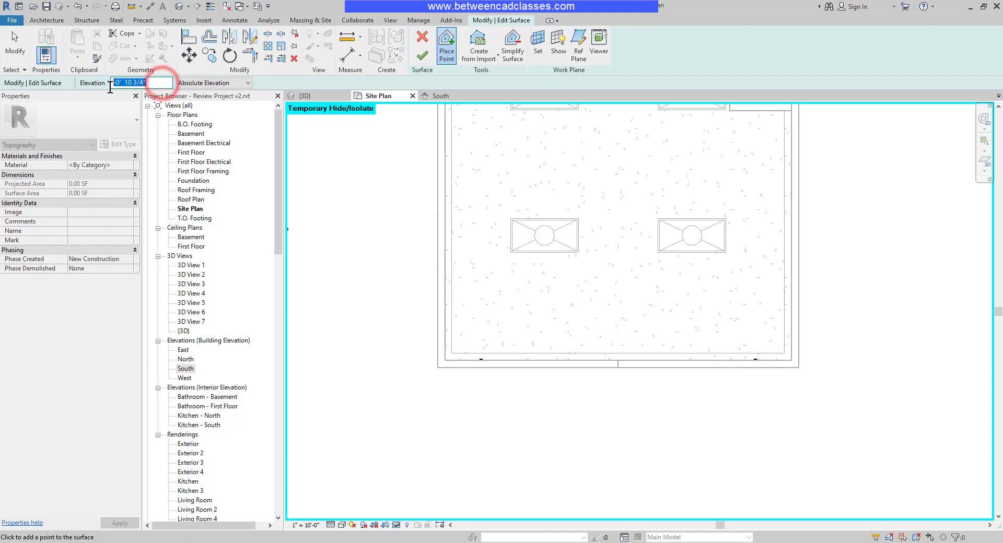
pyautogui.write("-1' 0")
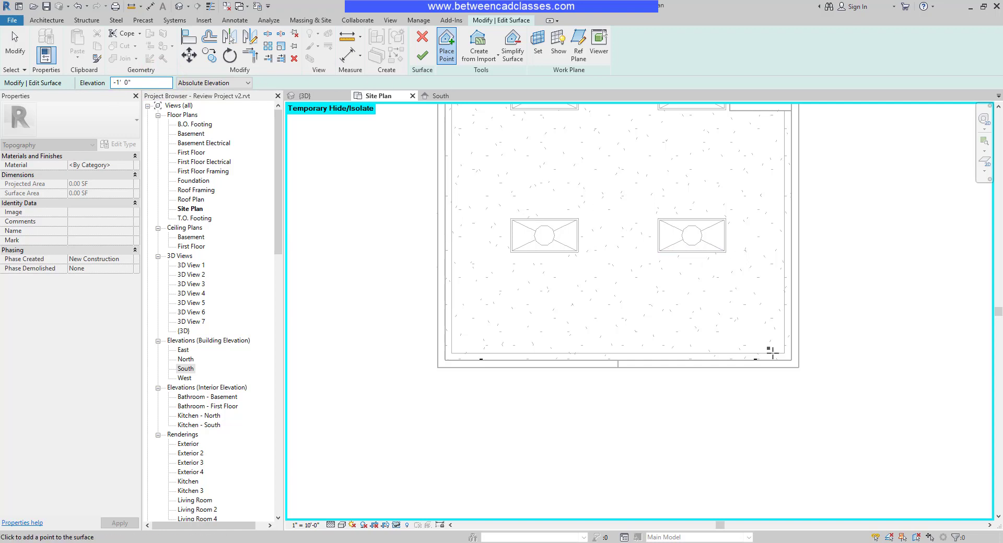
pyautogui.click(790, 362)
pyautogui.moveTo(836, 174); pyautogui.dragTo(761, 274, button='middle')
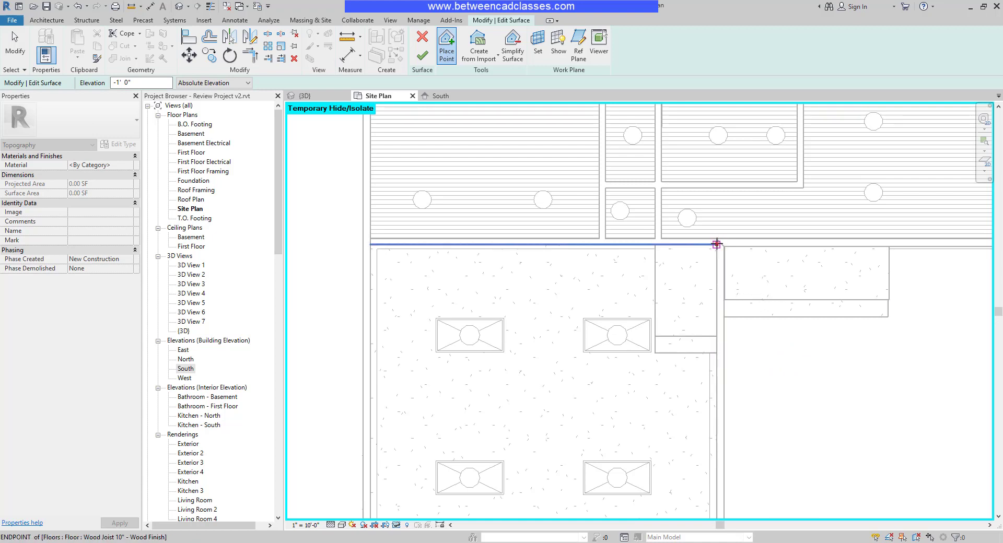
pyautogui.click(716, 238)
pyautogui.moveTo(987, 262); pyautogui.dragTo(620, 262, button='middle')
pyautogui.click(690, 247)
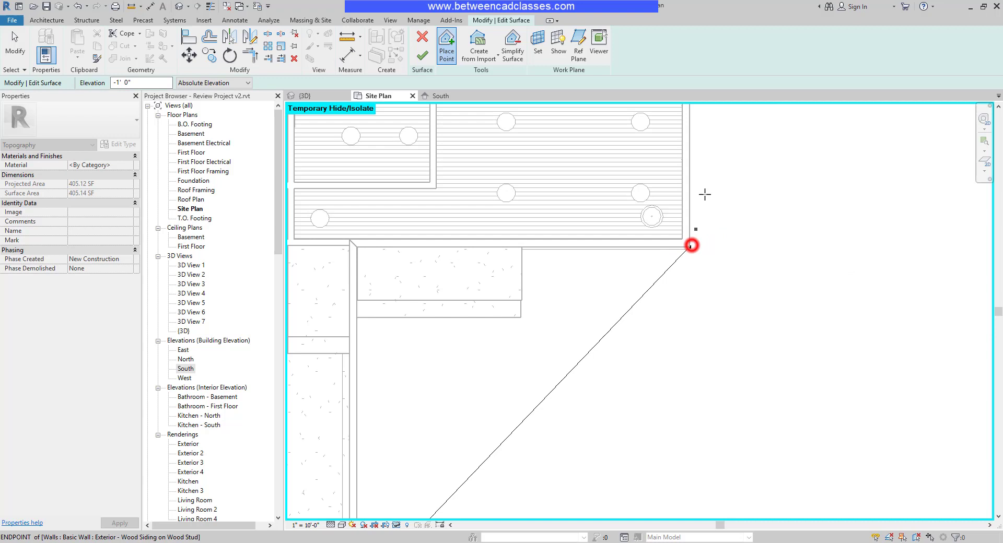
# Place -1' 0" points at the remaining top and left outer corners of the house
pyautogui.moveTo(700, 193)
pyautogui.mouseDown(button='middle')
pyautogui.moveTo(730, 402)
pyautogui.moveTo(708, 283)
pyautogui.mouseUp(button='middle')
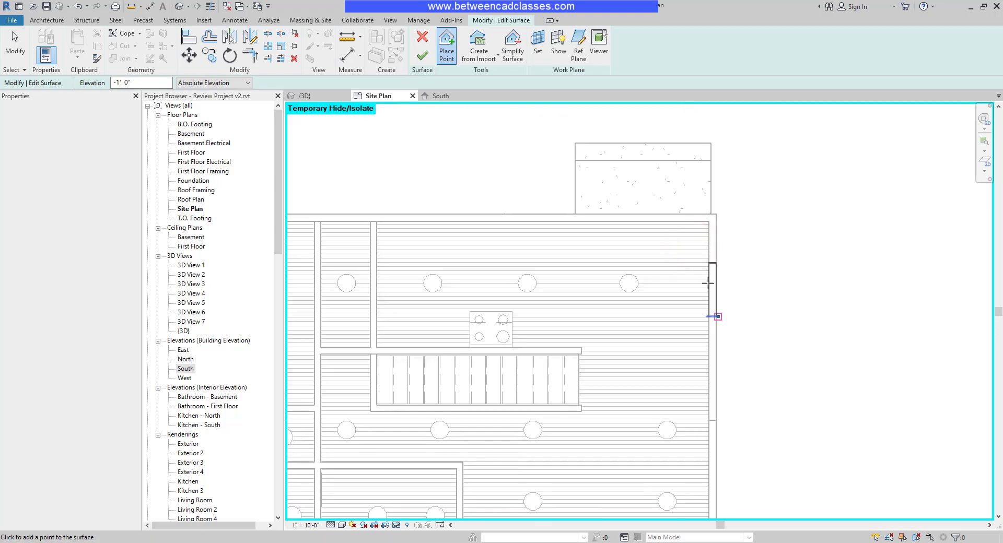
pyautogui.click(714, 214)
pyautogui.moveTo(626, 261); pyautogui.dragTo(963, 261, button='middle')
pyautogui.click(433, 201)
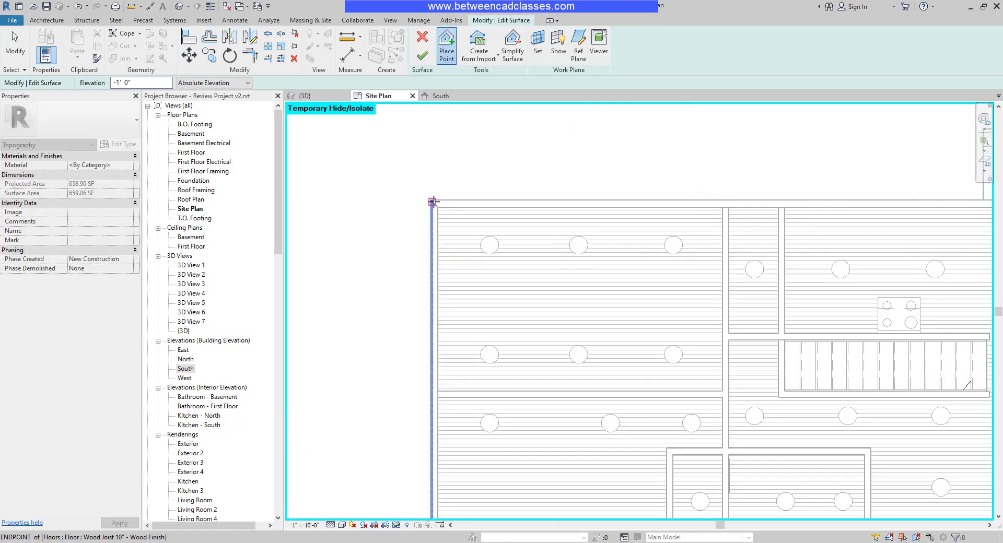
pyautogui.moveTo(442, 282); pyautogui.dragTo(454, 156, button='middle')
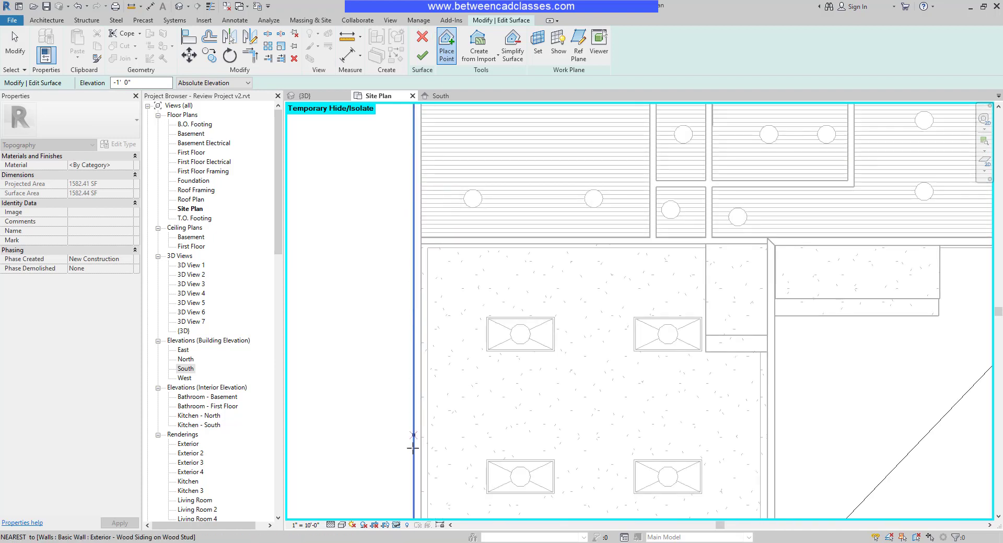
pyautogui.moveTo(409, 447); pyautogui.dragTo(401, 289, button='middle')
pyautogui.click(417, 290)
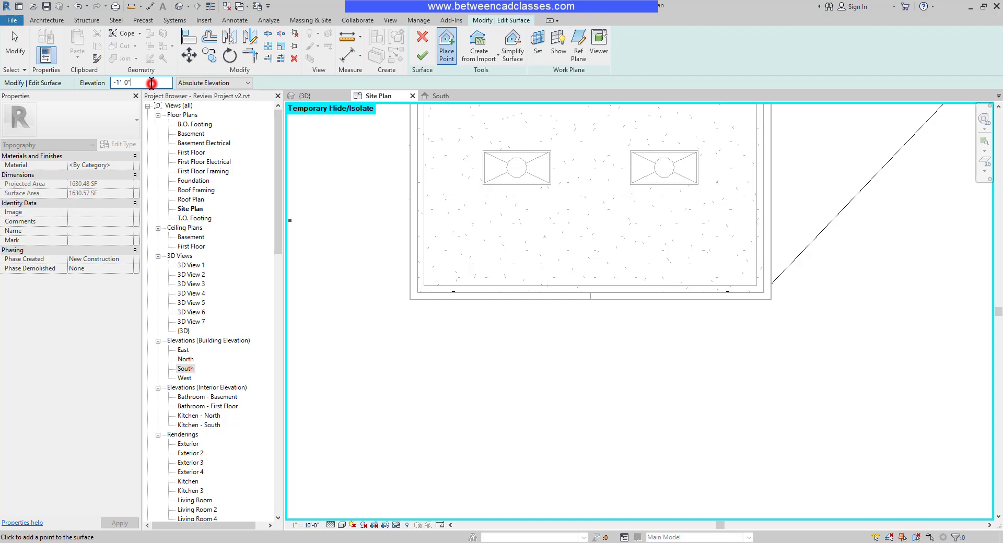
# Set the elevation to -3' 0" and place a ring of points around the house
pyautogui.moveTo(152, 83); pyautogui.dragTo(104, 81)
pyautogui.write('3')
pyautogui.scroll(-2, 465, 337)
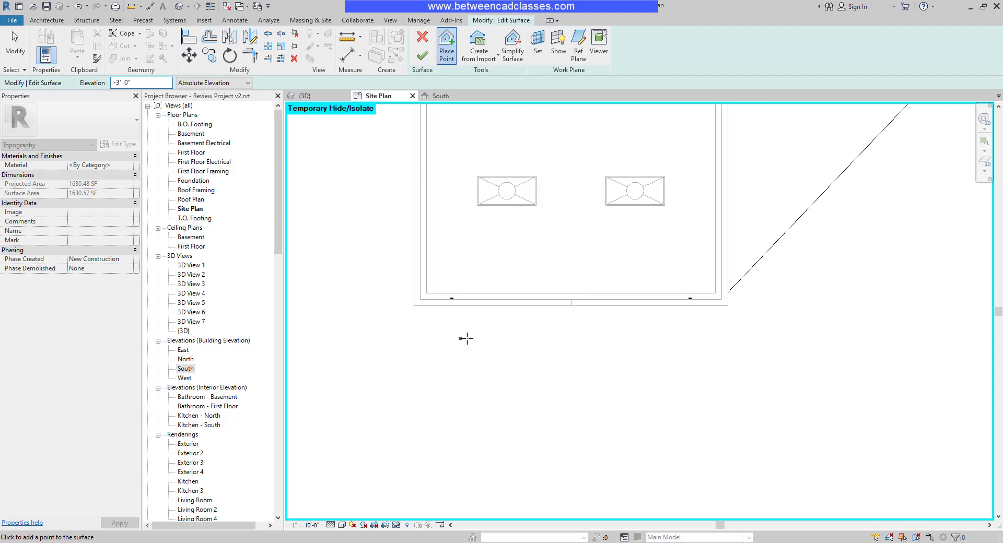
pyautogui.scroll(-2, 499, 384)
pyautogui.scroll(-2, 513, 405)
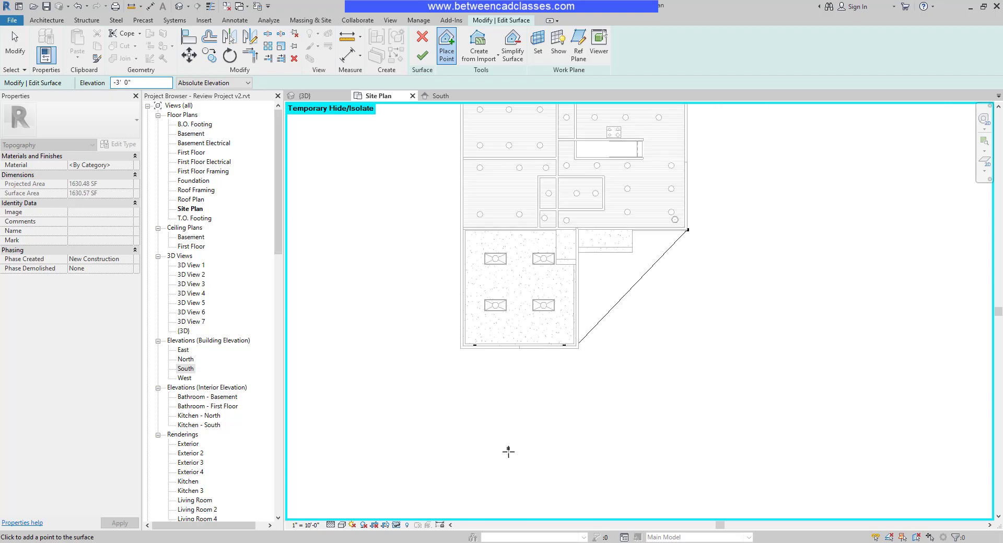
pyautogui.click(491, 466)
pyautogui.click(845, 452)
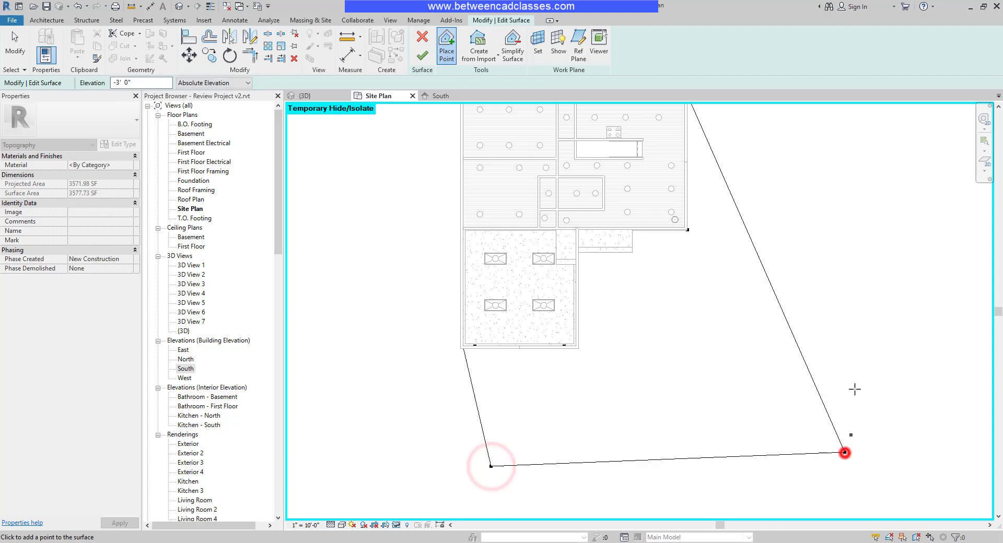
pyautogui.click(889, 148)
pyautogui.scroll(-1, 879, 157)
pyautogui.scroll(-1, 877, 158)
pyautogui.moveTo(877, 158); pyautogui.dragTo(750, 286, button='middle')
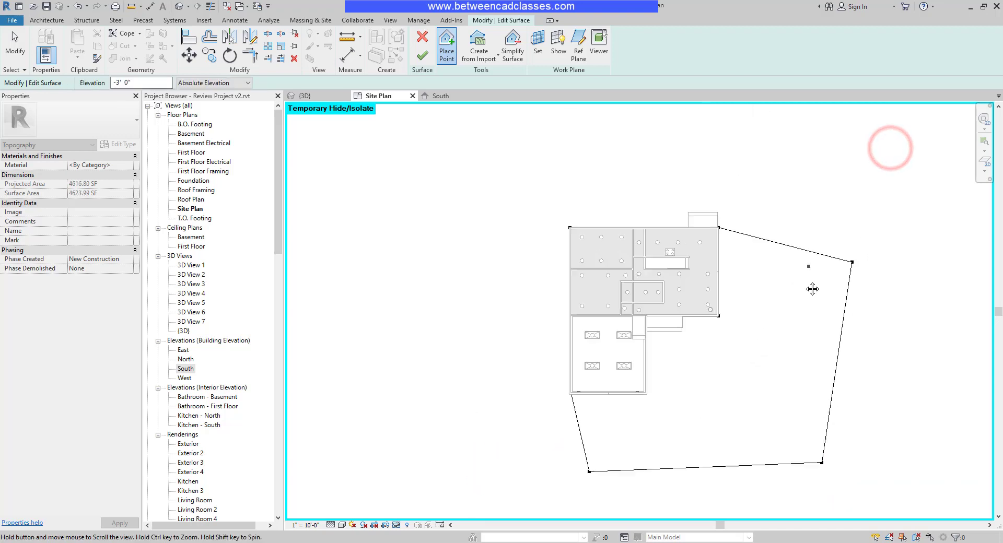
pyautogui.click(809, 142)
pyautogui.click(470, 145)
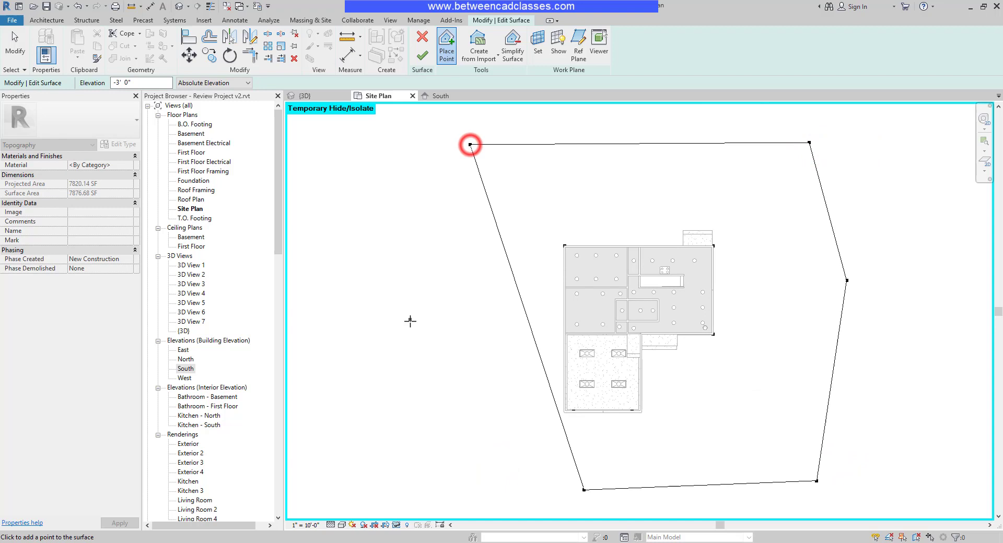
pyautogui.click(411, 332)
pyautogui.click(440, 464)
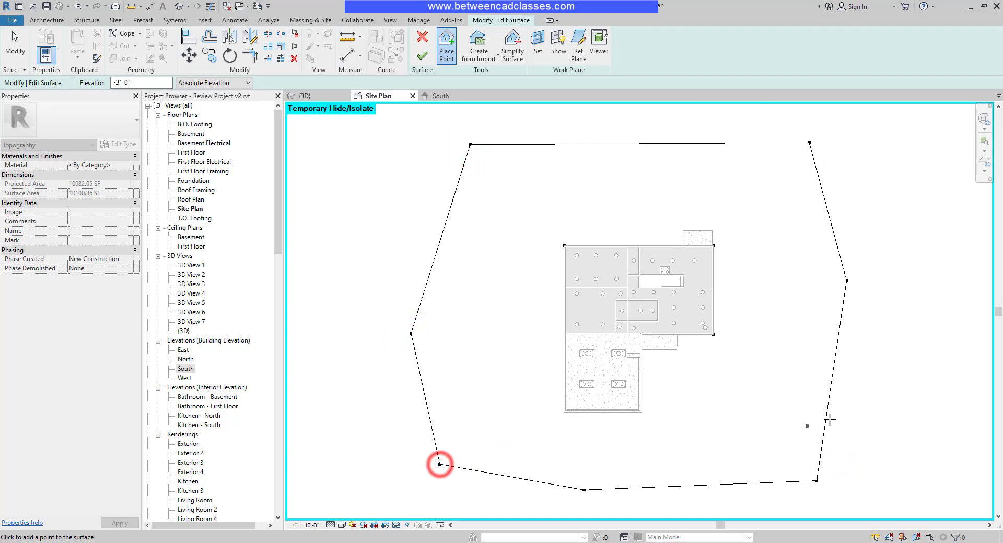
# Set the elevation to -6' 0" and place a wider ring of six outer points
pyautogui.click(157, 82)
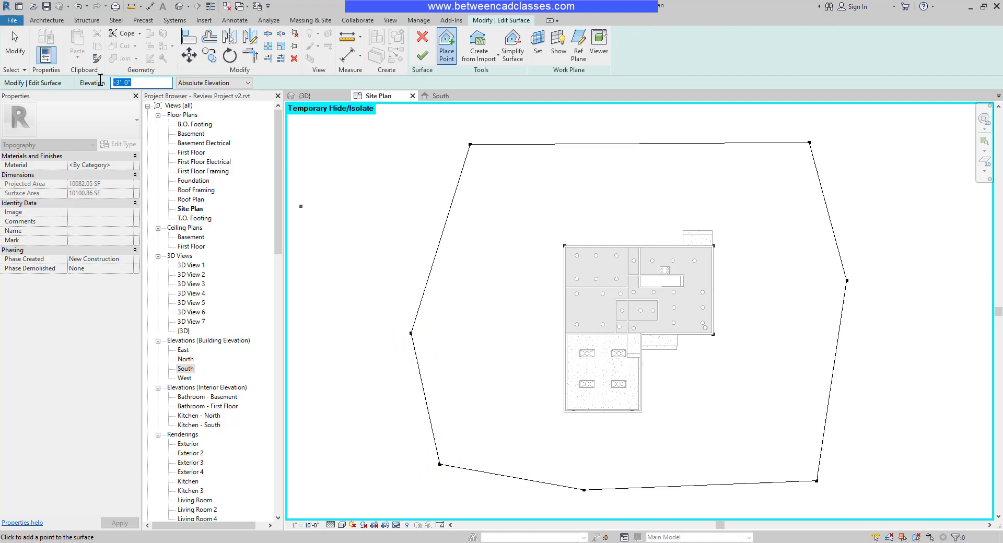
pyautogui.press('BackSpace')
pyautogui.write('6')
pyautogui.scroll(-3, 439, 257)
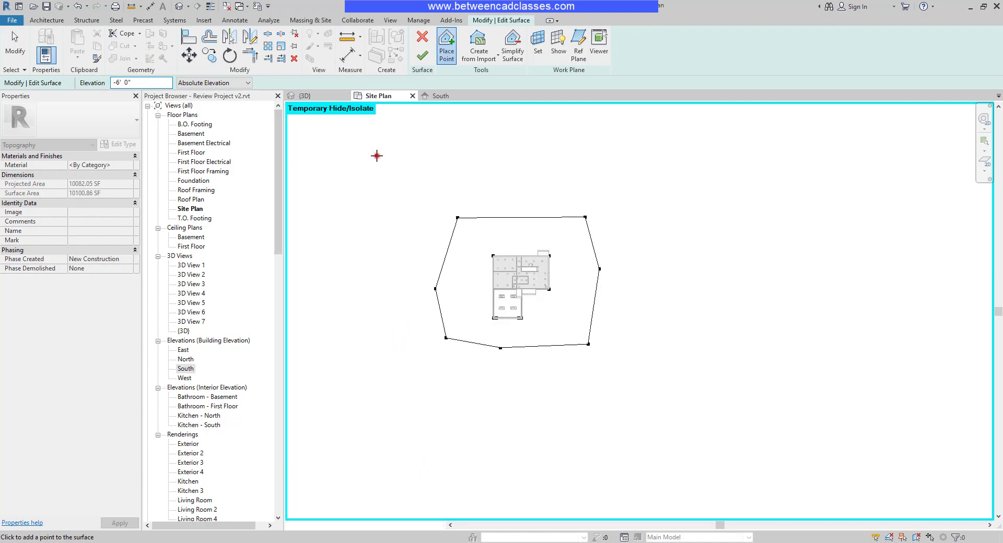
pyautogui.click(377, 155)
pyautogui.click(672, 154)
pyautogui.click(709, 308)
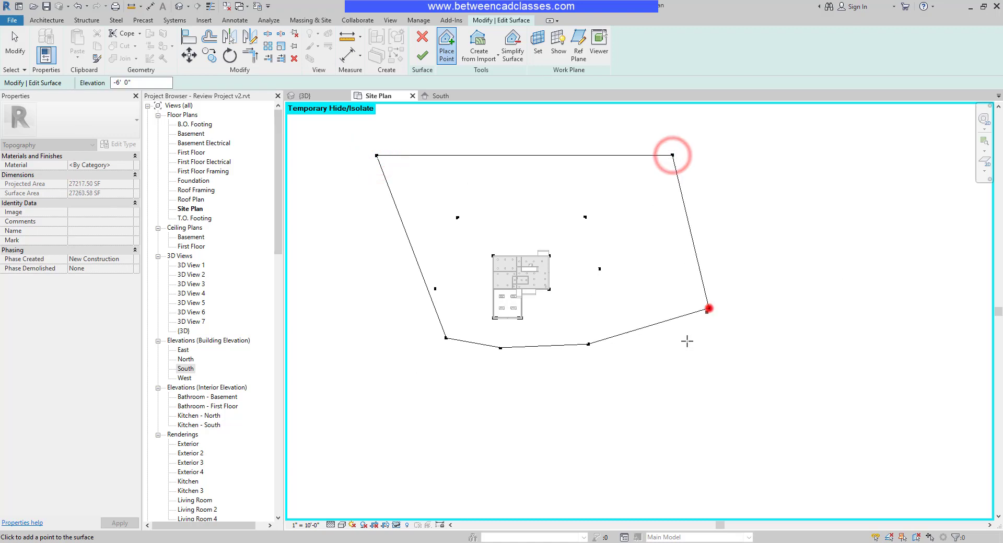
pyautogui.click(633, 433)
pyautogui.click(410, 420)
pyautogui.click(336, 282)
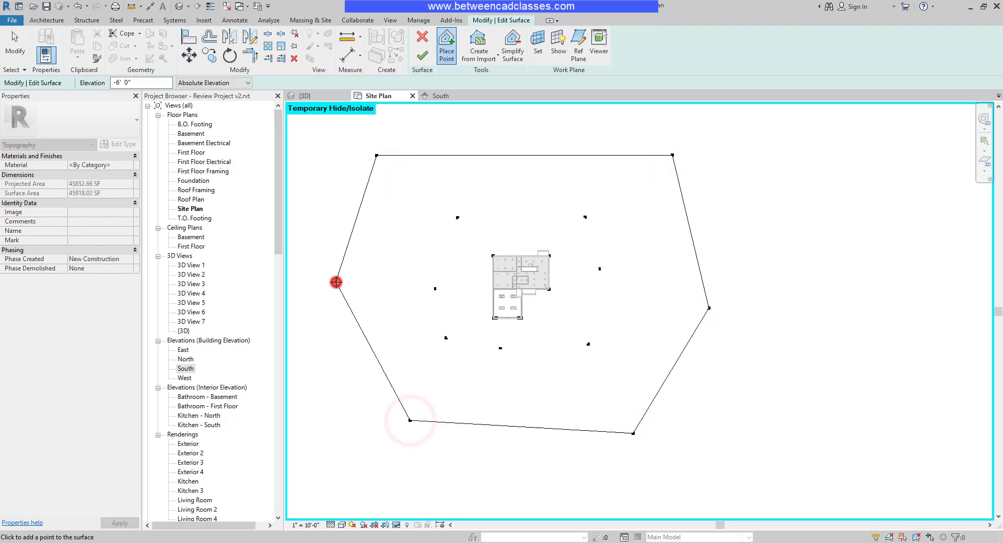
# Stop placing points and finish the toposurface, leaving the interior points unchanged
pyautogui.press('Escape')
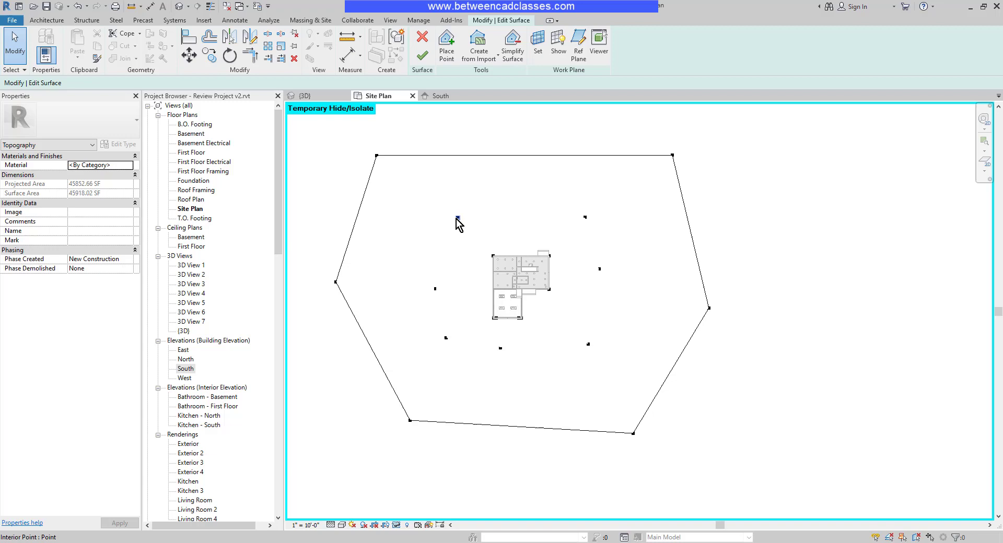
pyautogui.click(458, 218)
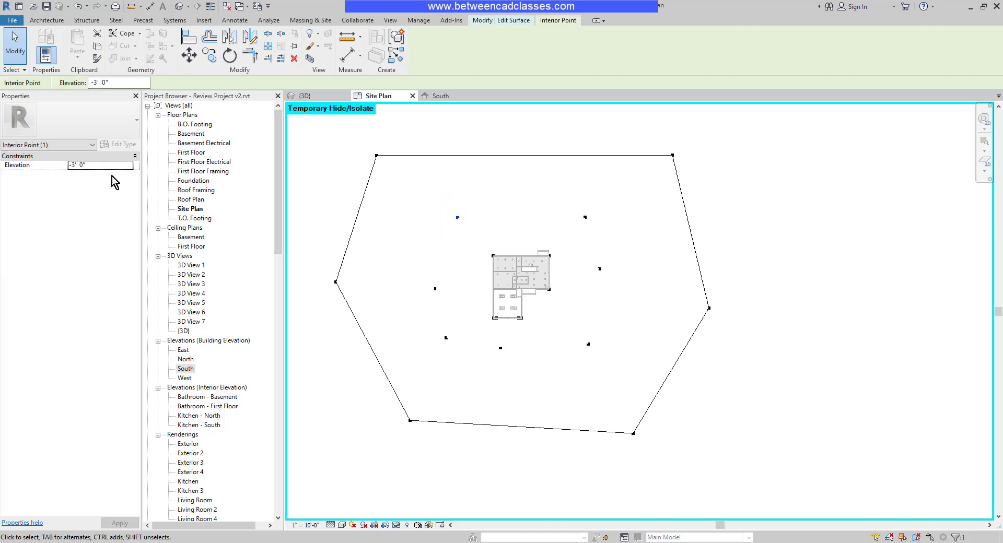
pyautogui.click(325, 167)
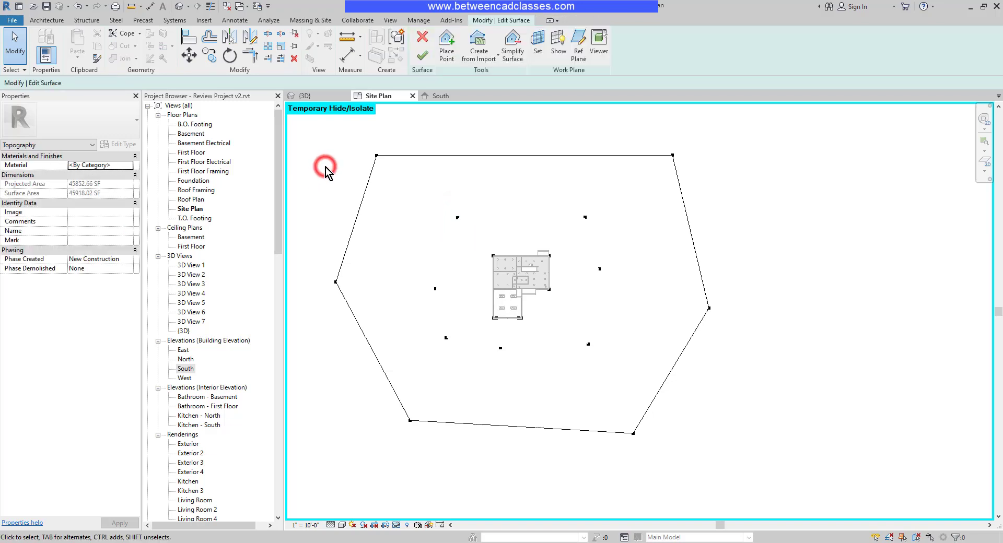
pyautogui.click(329, 169)
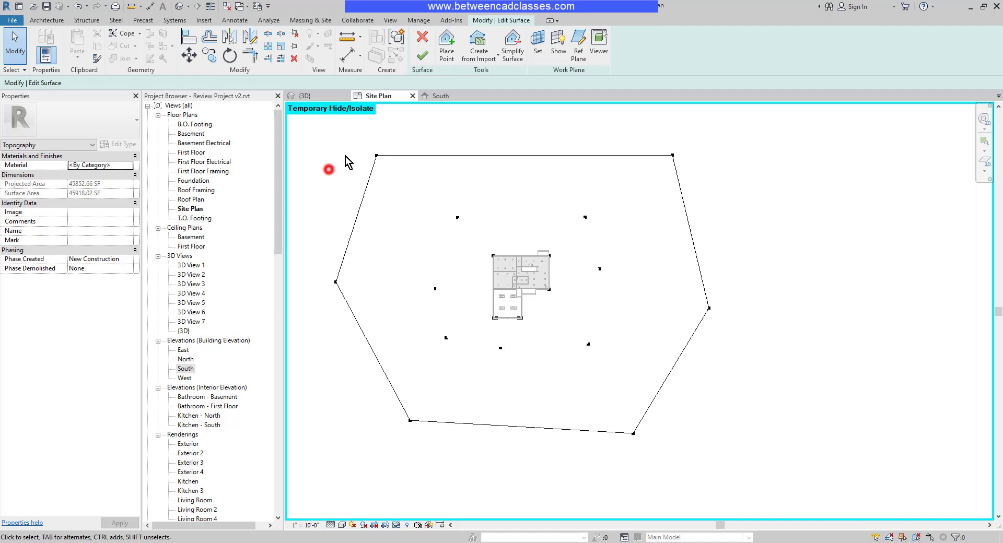
pyautogui.click(426, 55)
pyautogui.click(783, 222)
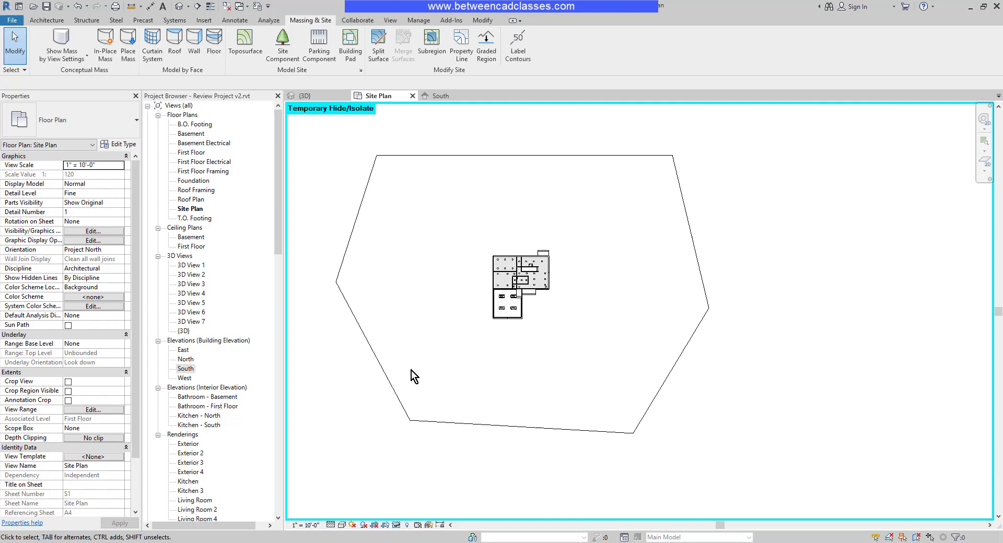
pyautogui.click(92, 411)
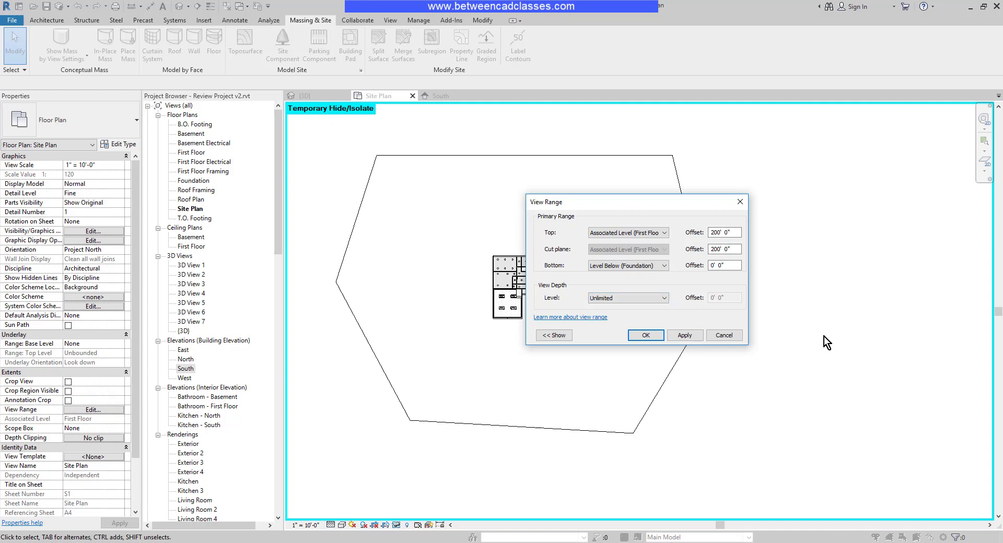
pyautogui.click(664, 301)
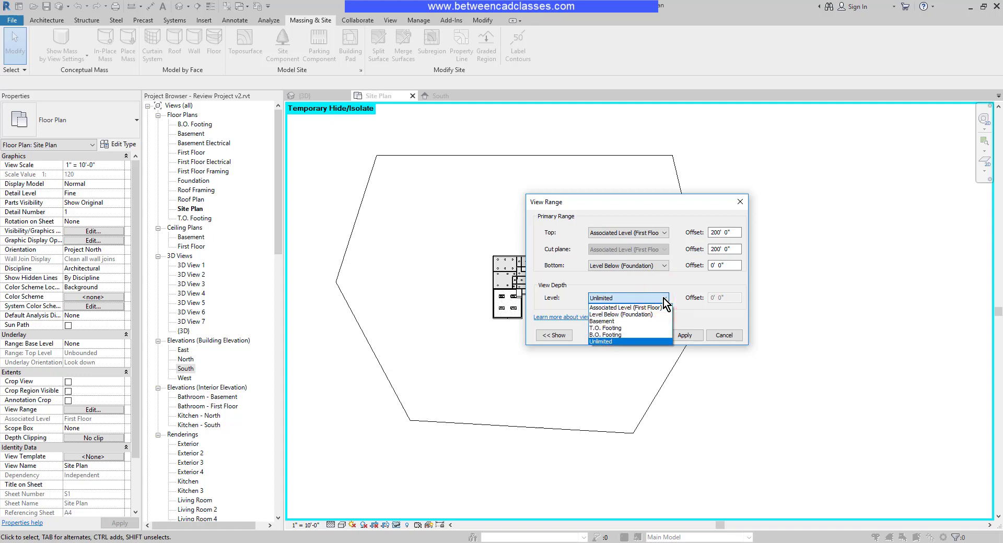
pyautogui.click(664, 299)
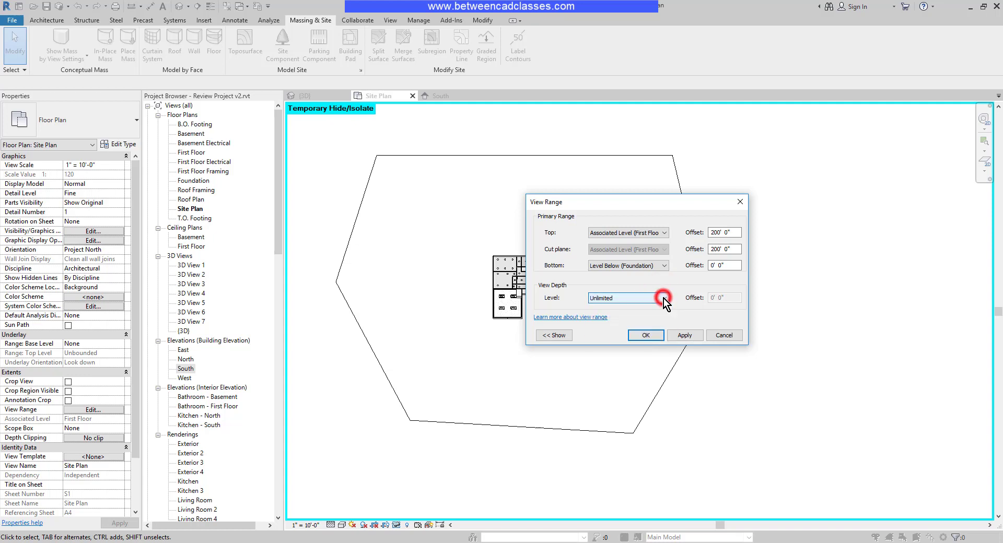
pyautogui.click(645, 336)
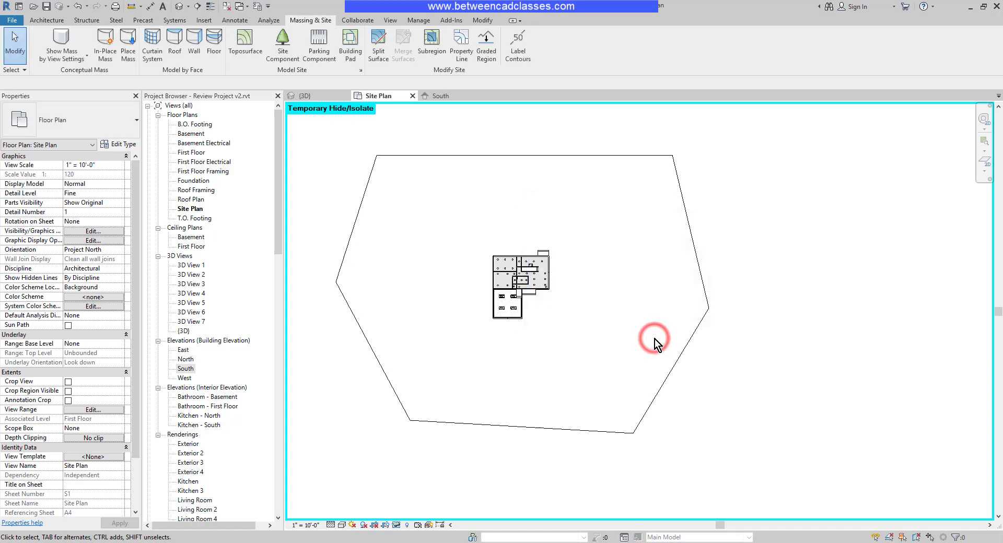
pyautogui.click(308, 95)
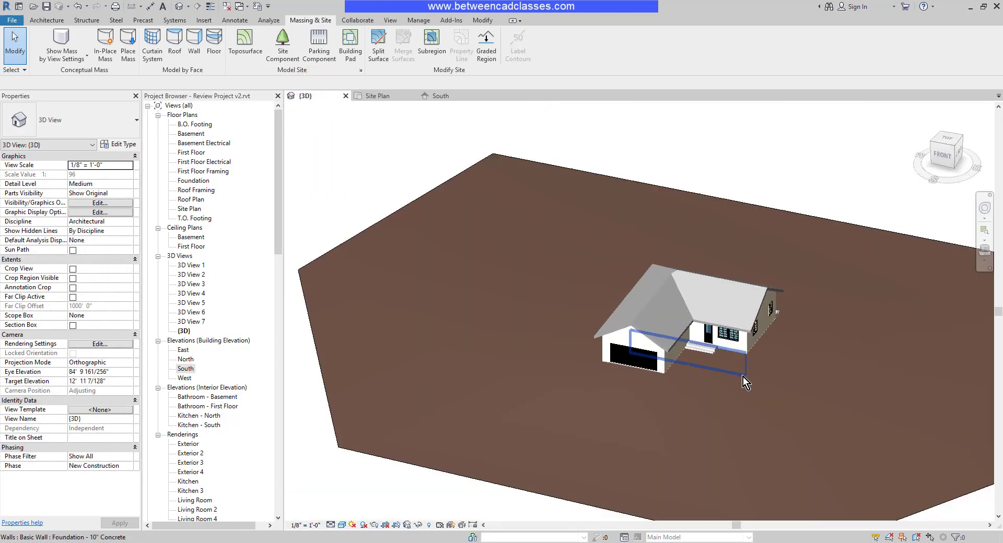
pyautogui.scroll(-2, 742, 377)
pyautogui.moveTo(828, 422)
pyautogui.mouseDown(button='middle')
pyautogui.moveTo(732, 390)
pyautogui.moveTo(790, 282)
pyautogui.mouseUp(button='middle')
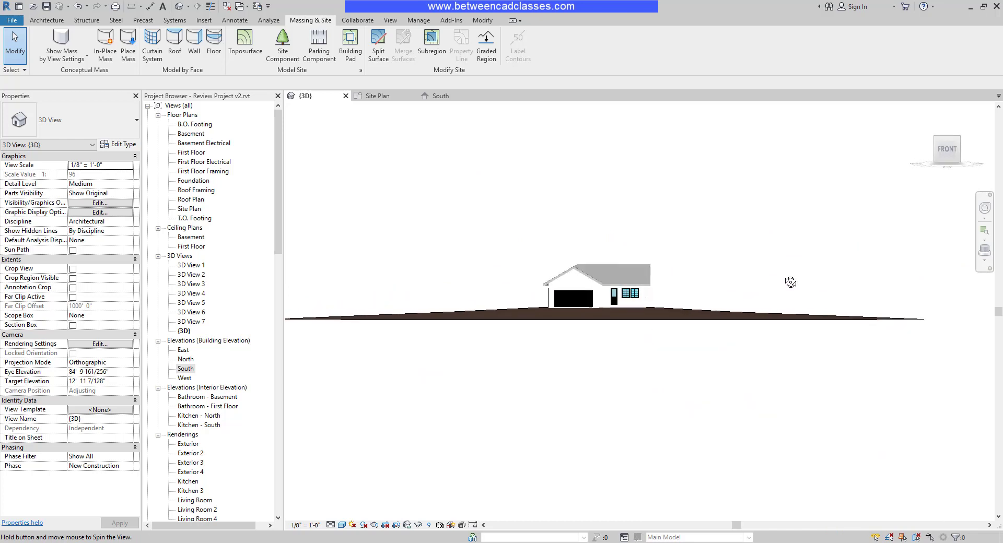
pyautogui.scroll(5, 639, 313)
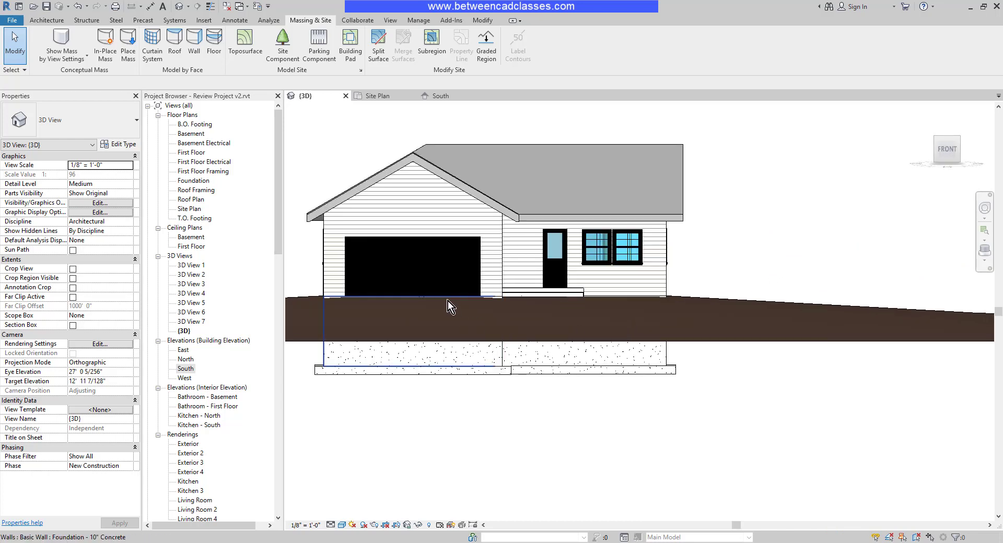
pyautogui.scroll(3, 477, 303)
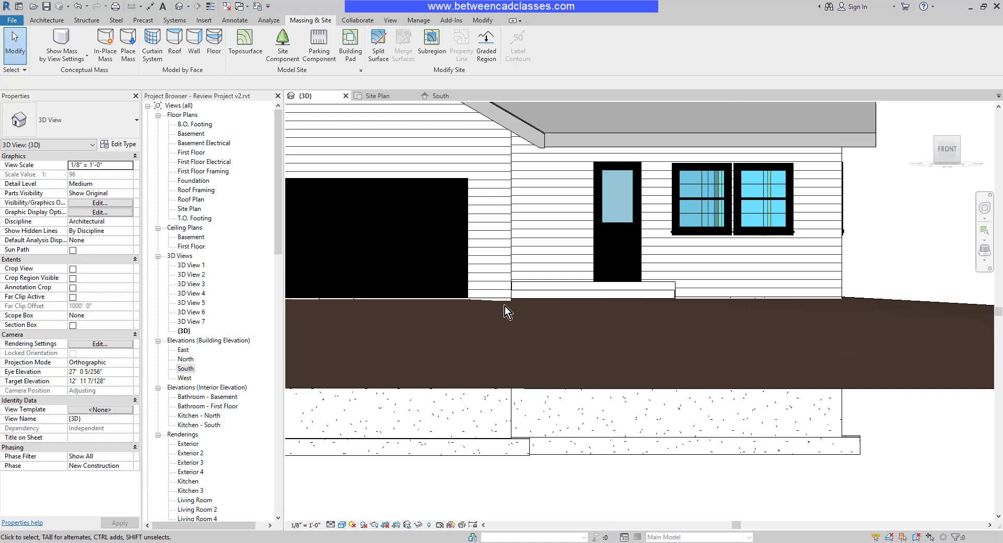
pyautogui.scroll(-3, 629, 326)
pyautogui.moveTo(647, 343)
pyautogui.keyDown('shift'); pyautogui.mouseDown(button='middle')
pyautogui.moveTo(712, 353)
pyautogui.moveTo(690, 385)
pyautogui.moveTo(672, 466)
pyautogui.moveTo(665, 459)
pyautogui.mouseUp(button='middle'); pyautogui.keyUp('shift')
pyautogui.scroll(-3, 670, 390)
pyautogui.scroll(-2, 676, 410)
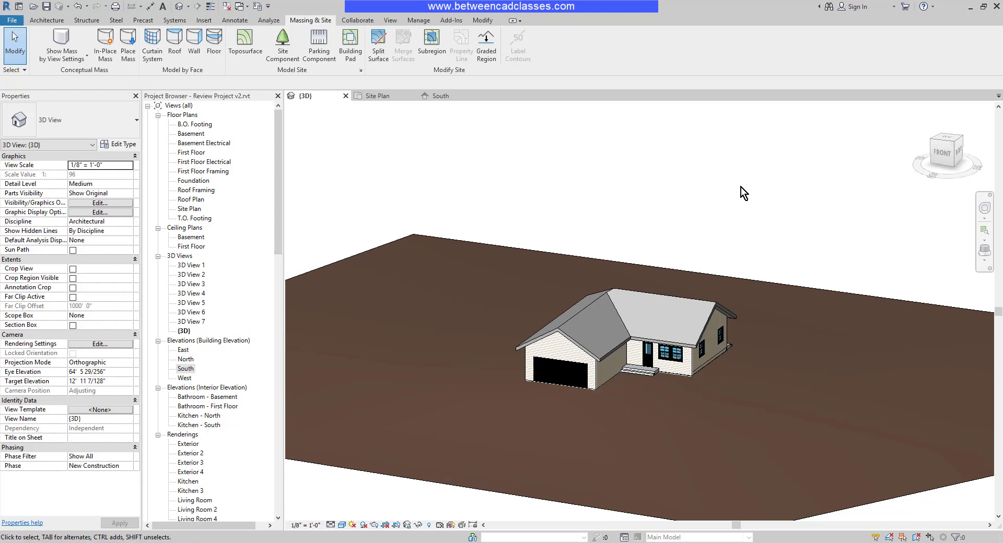
pyautogui.click(383, 100)
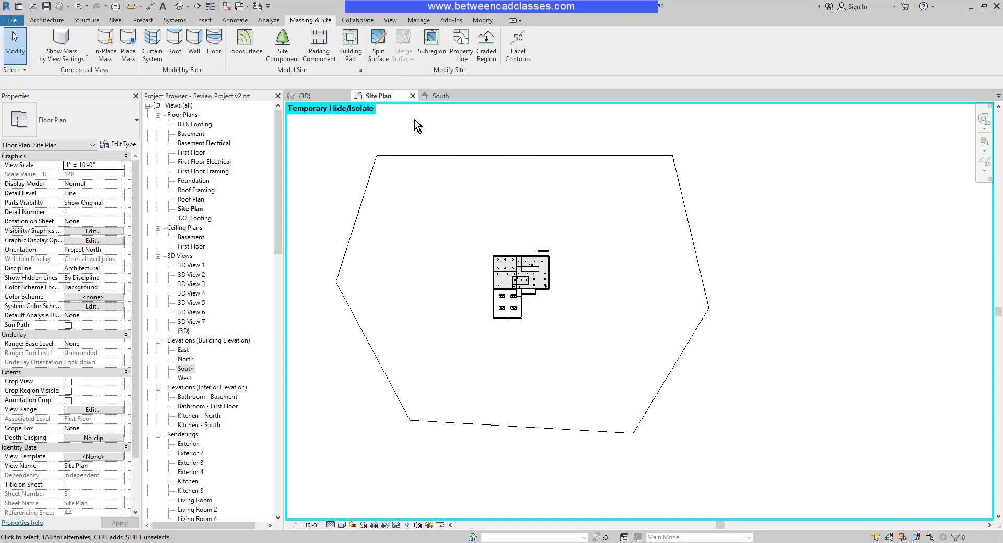
# Start a subregion with a boundary line from the garage corner down past the site edge
pyautogui.click(432, 44)
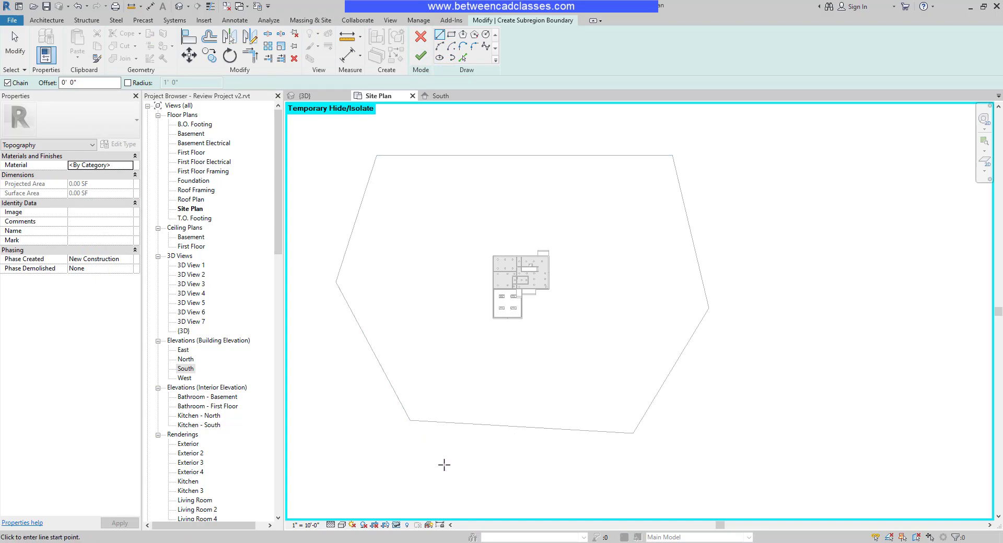
pyautogui.scroll(1, 495, 343)
pyautogui.scroll(3, 495, 343)
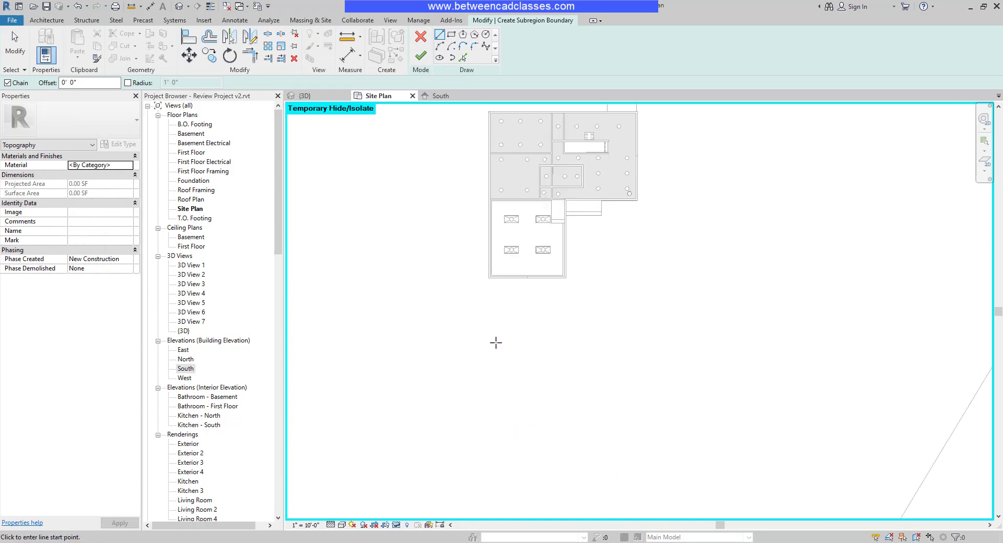
pyautogui.scroll(3, 493, 340)
pyautogui.scroll(1, 491, 317)
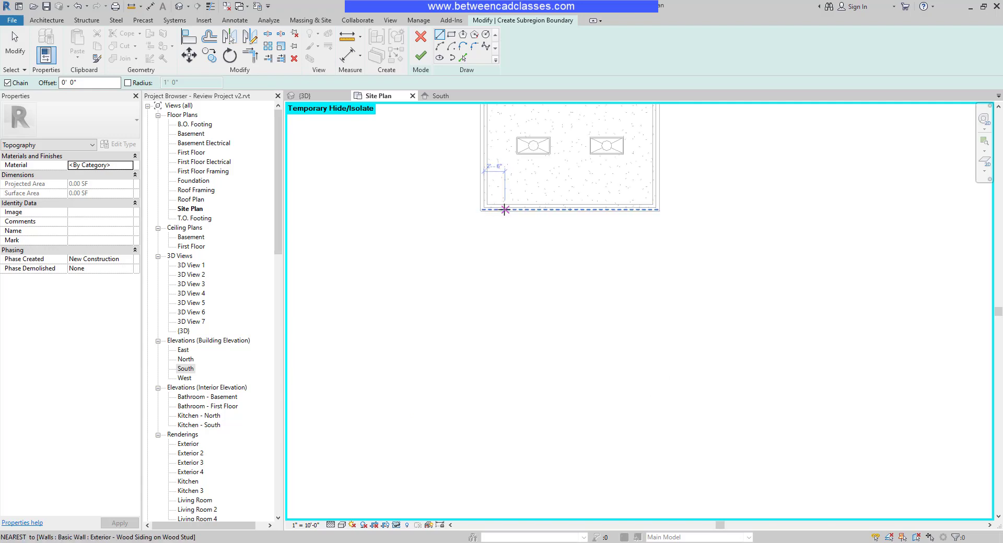
pyautogui.scroll(2, 506, 208)
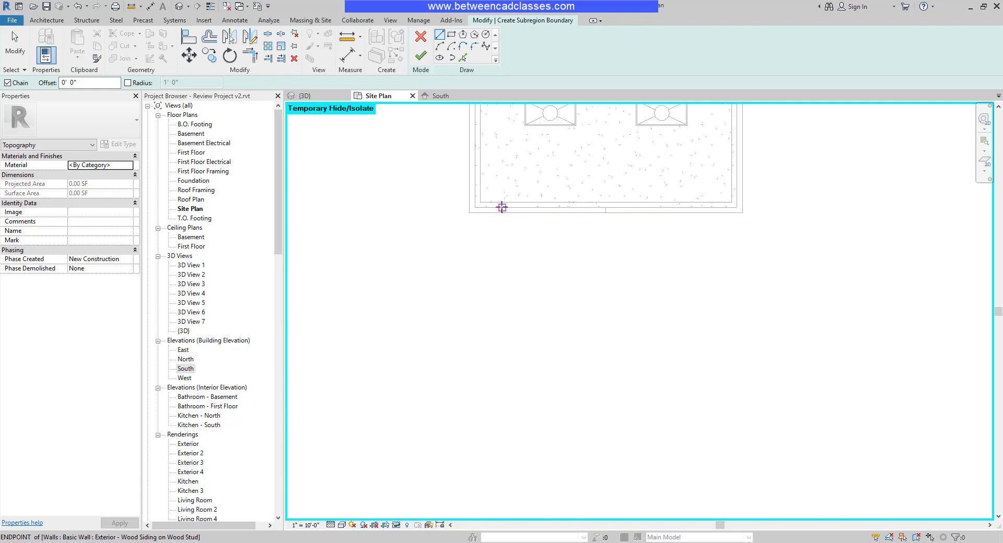
pyautogui.click(474, 207)
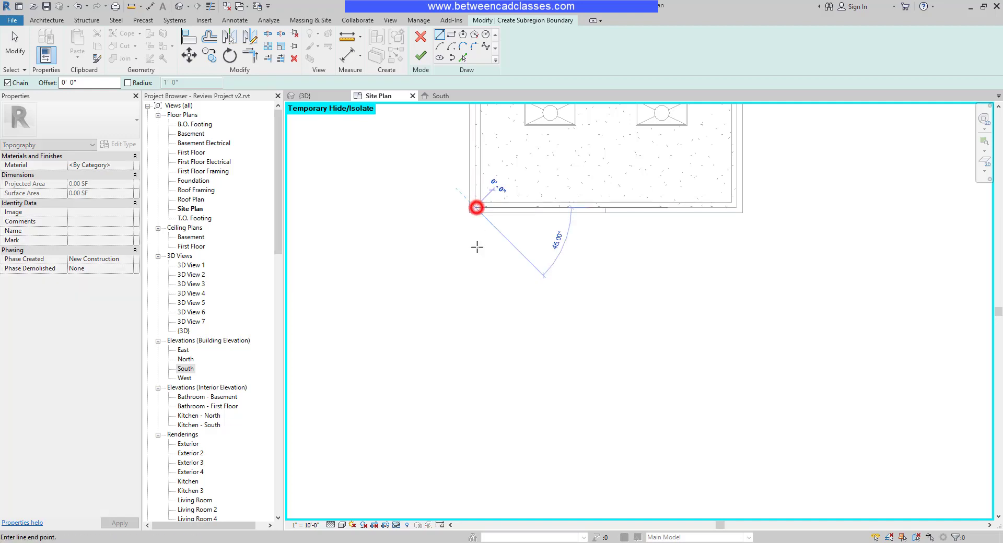
pyautogui.scroll(-3, 477, 337)
pyautogui.moveTo(465, 239); pyautogui.dragTo(453, 195, button='middle')
pyautogui.scroll(-1, 453, 195)
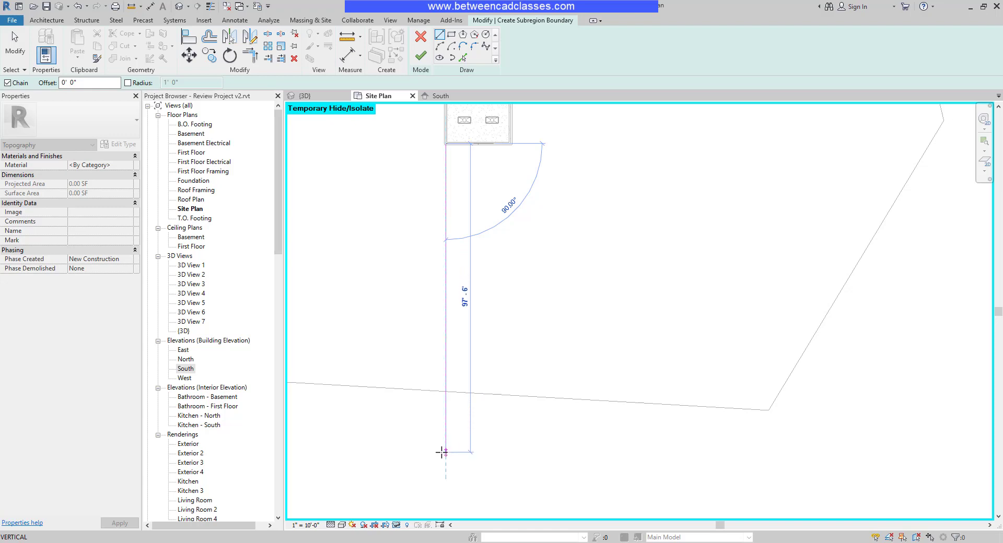
pyautogui.click(441, 453)
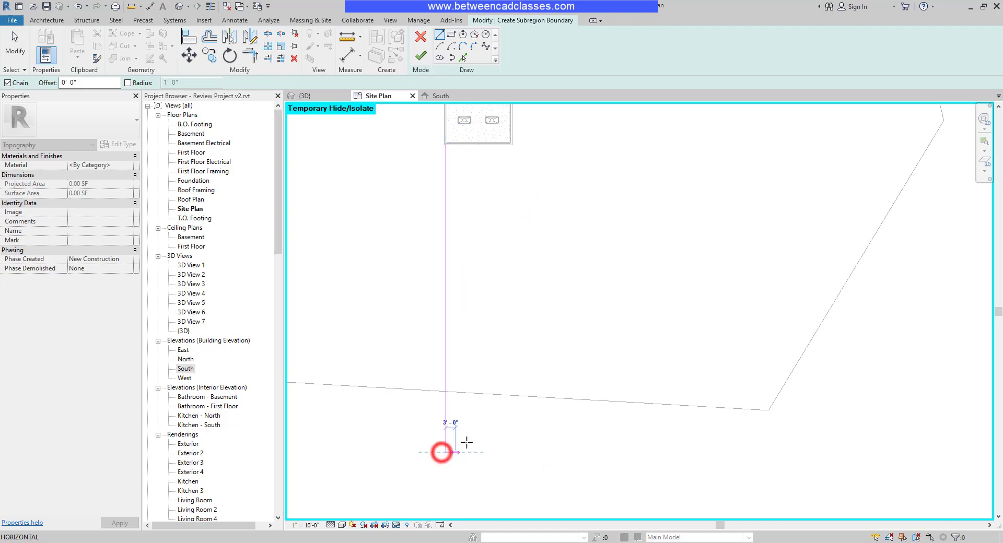
# Draw the driveway's garage-front, right-side and bottom boundary lines
pyautogui.scroll(2, 470, 324)
pyautogui.scroll(2, 438, 309)
pyautogui.scroll(2, 426, 303)
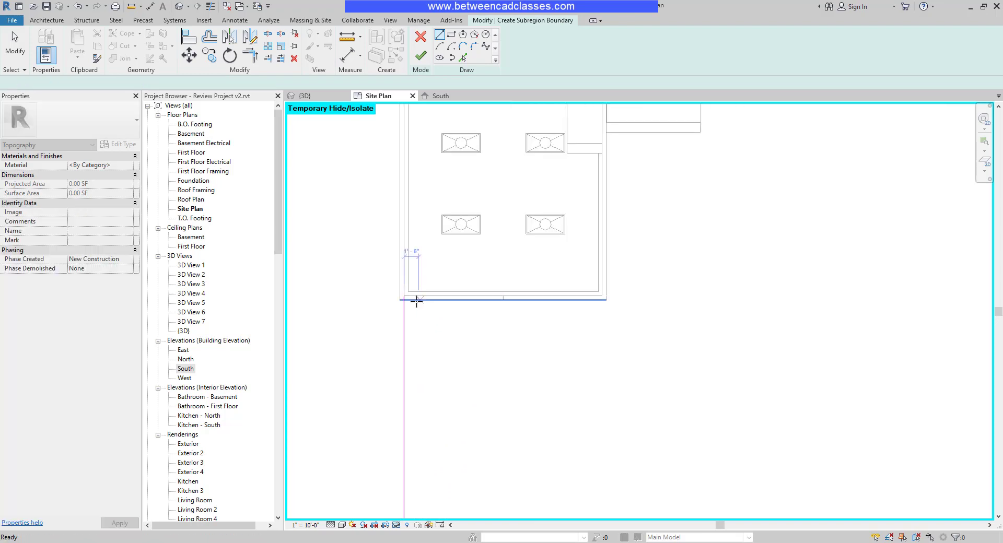
pyautogui.scroll(1, 407, 294)
pyautogui.click(396, 291)
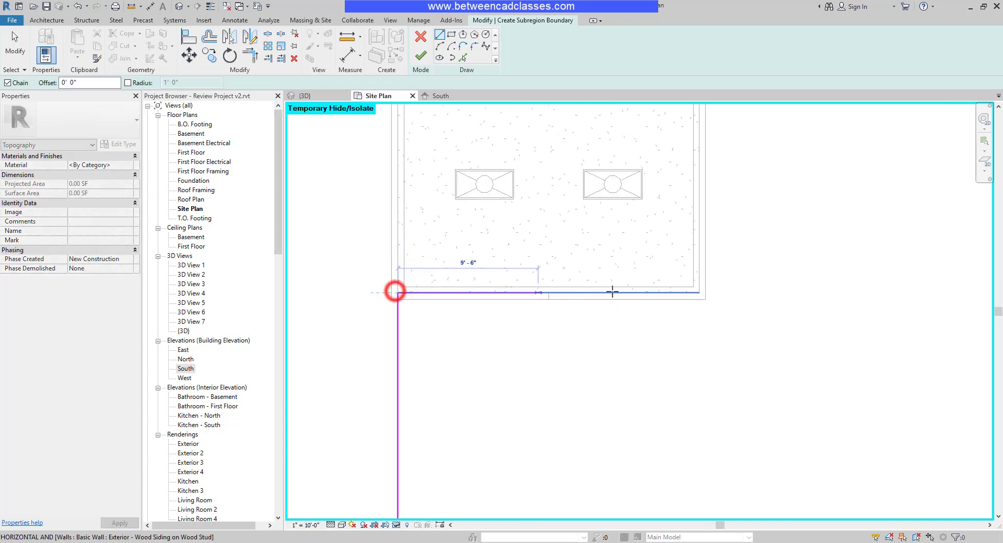
pyautogui.click(697, 292)
pyautogui.scroll(-3, 701, 295)
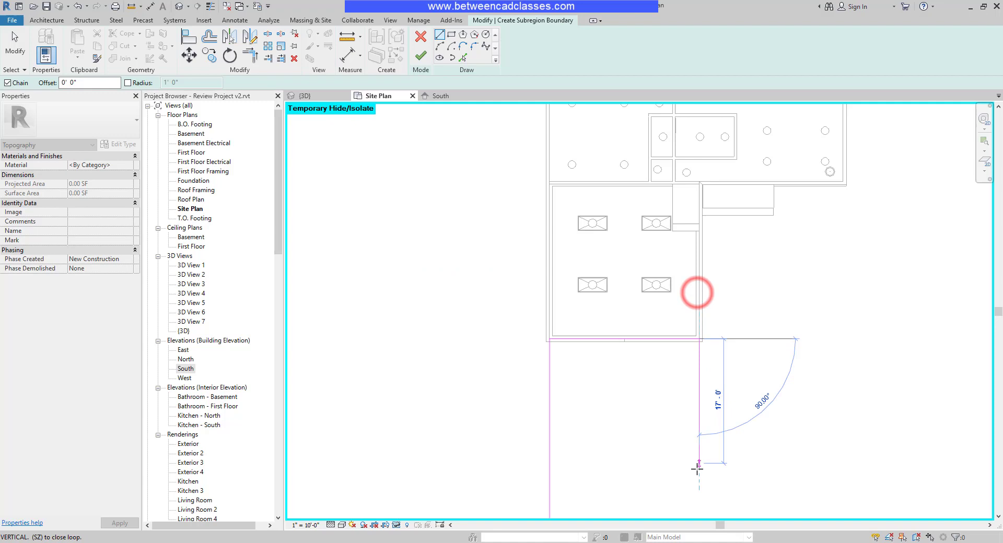
pyautogui.scroll(-2, 631, 246)
pyautogui.scroll(-1, 620, 417)
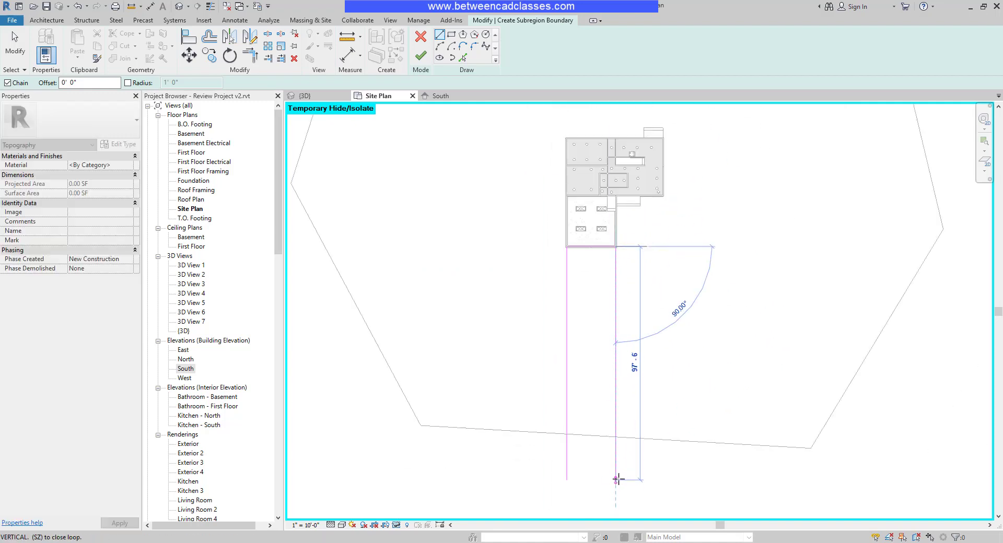
pyautogui.click(615, 463)
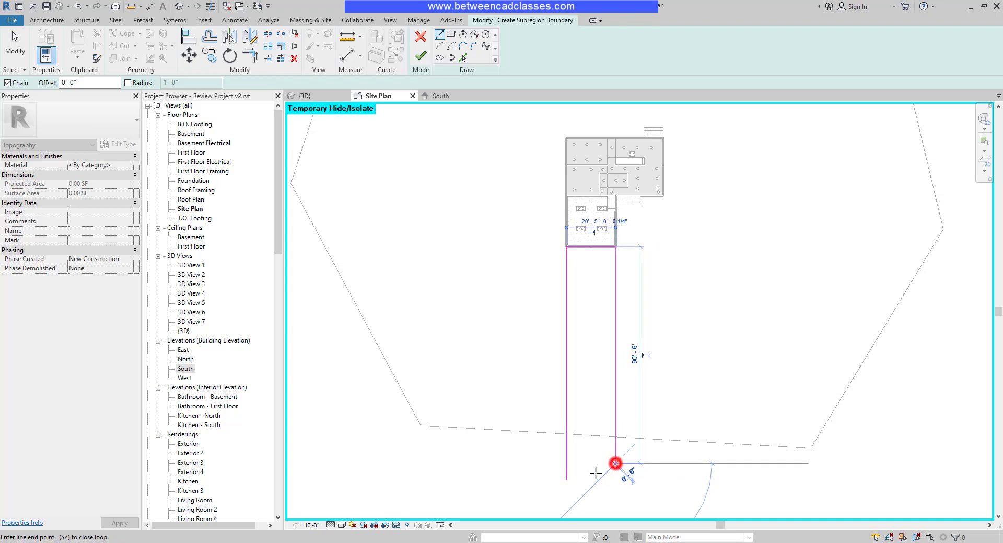
pyautogui.click(565, 479)
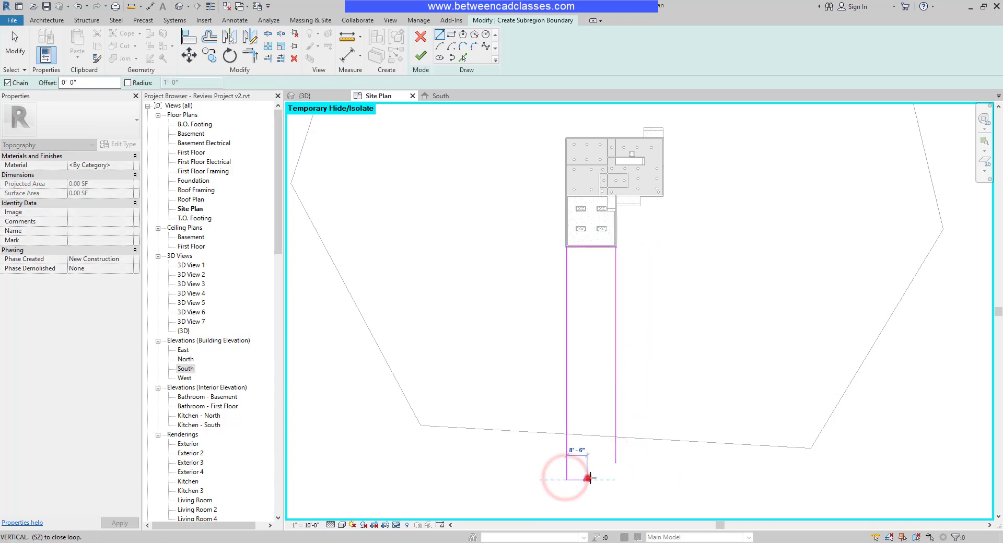
pyautogui.press('Escape')
# Join the right side and bottom lines into a corner and finish the driveway subregion
pyautogui.press('t')
pyautogui.press('r')
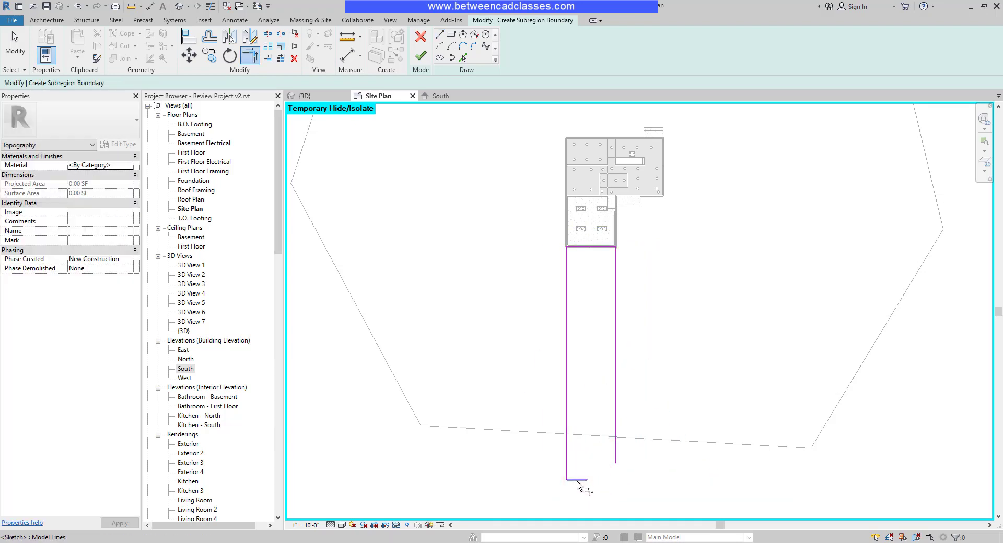
pyautogui.click(580, 479)
pyautogui.click(614, 462)
pyautogui.press('Escape')
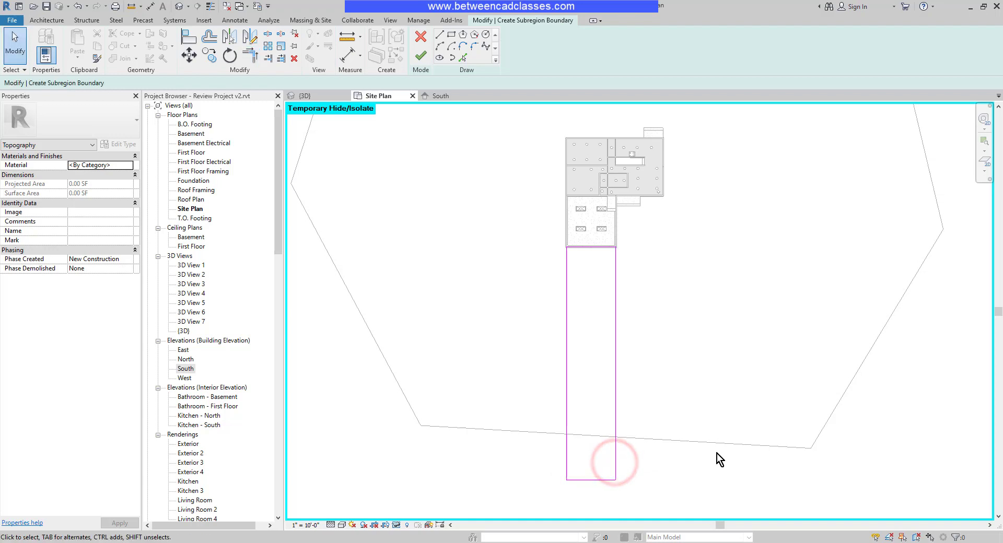
pyautogui.click(421, 56)
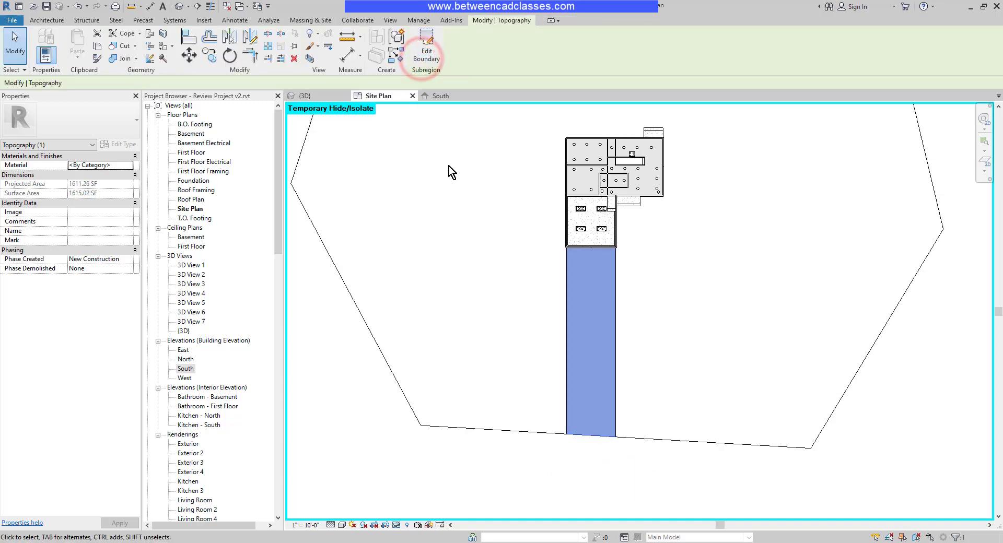
pyautogui.click(319, 96)
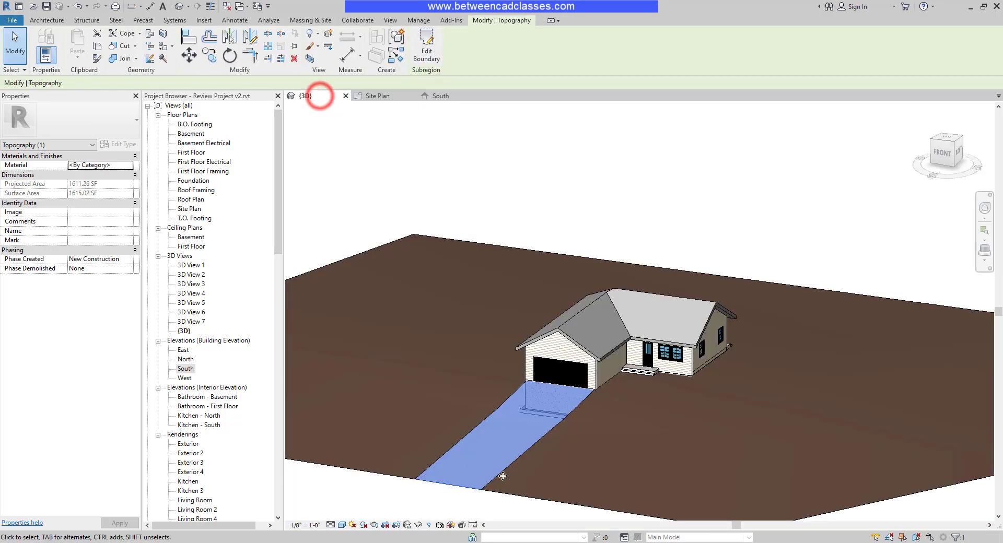
pyautogui.click(414, 514)
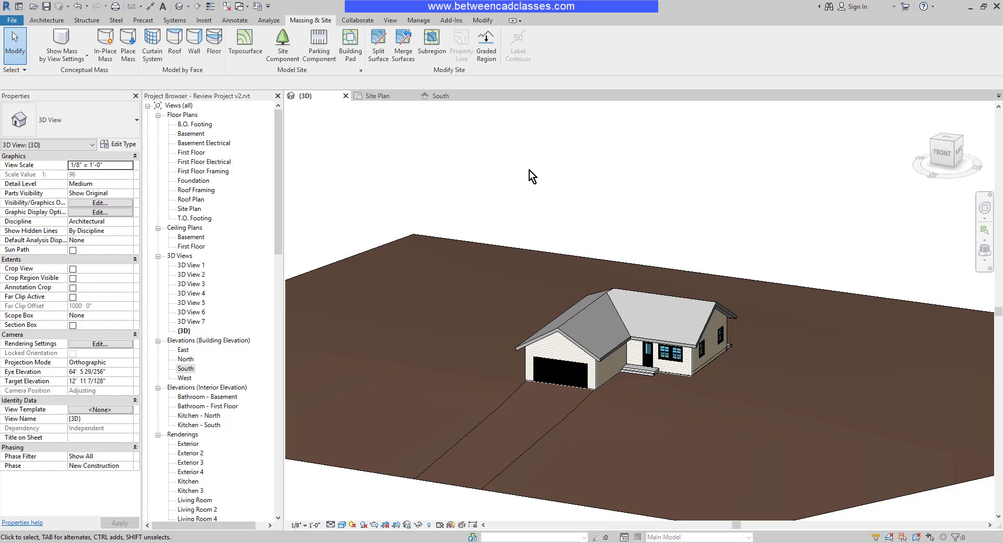
pyautogui.click(379, 95)
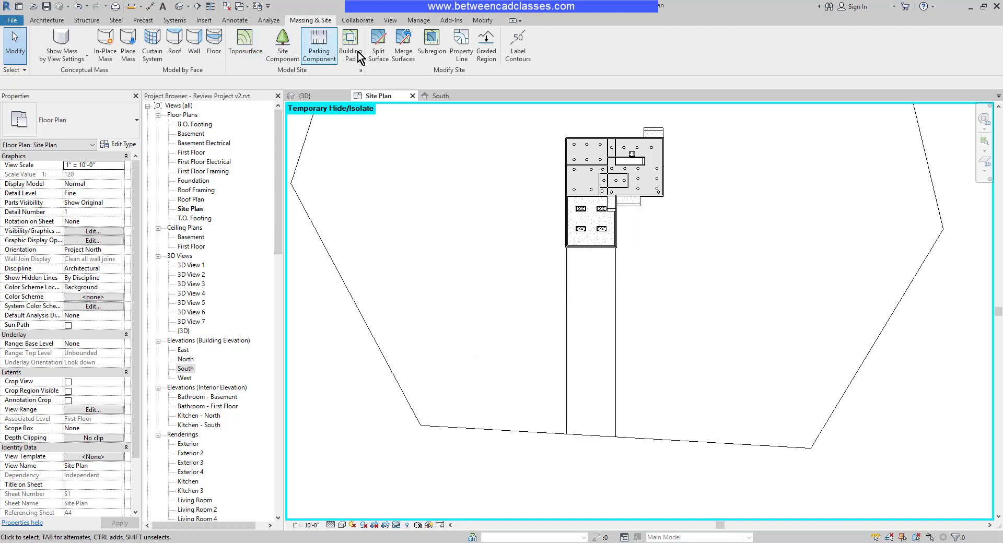
# Start a walkway subregion with top and vertical edges from the entry slab corner
pyautogui.click(431, 45)
pyautogui.scroll(2, 639, 225)
pyautogui.scroll(2, 638, 209)
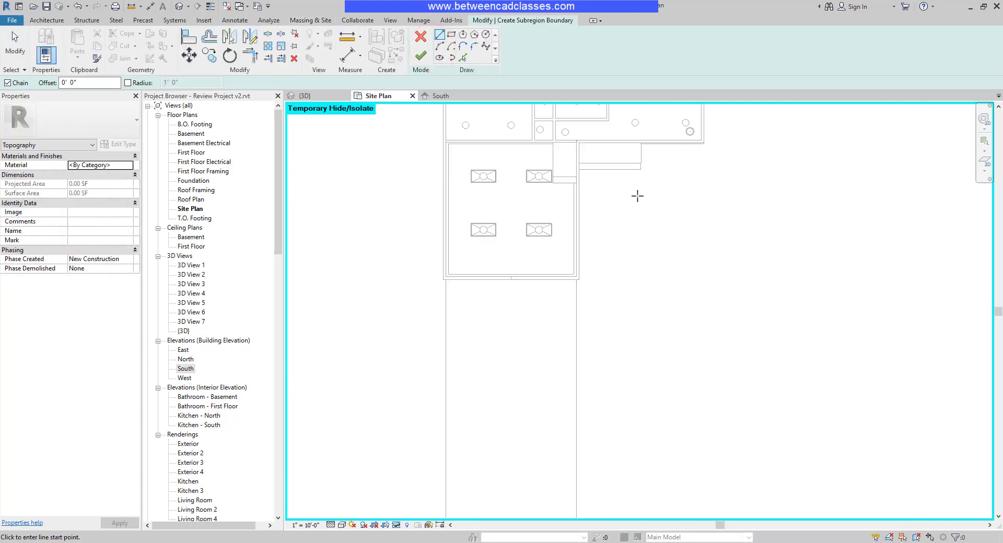
pyautogui.scroll(1, 636, 188)
pyautogui.scroll(2, 642, 180)
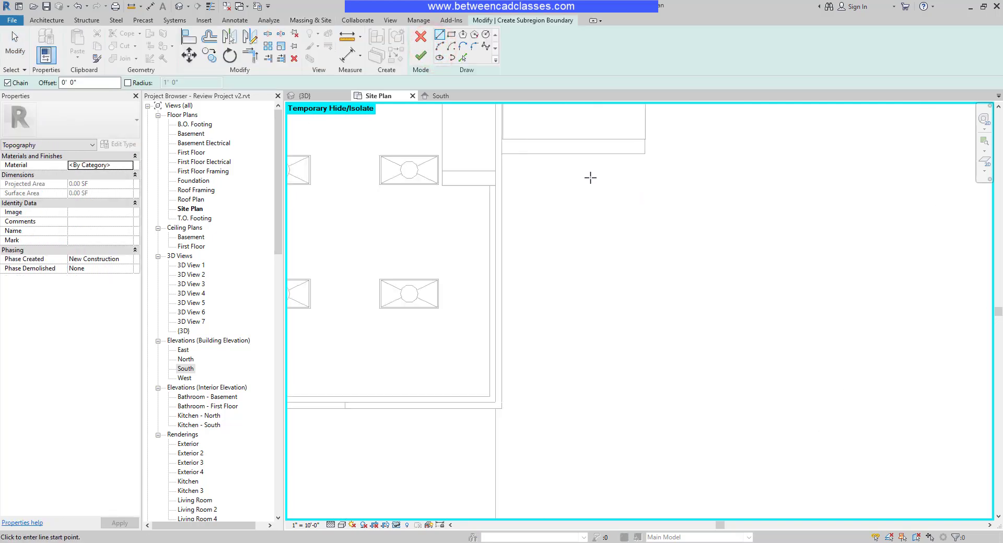
pyautogui.click(502, 153)
pyautogui.click(644, 154)
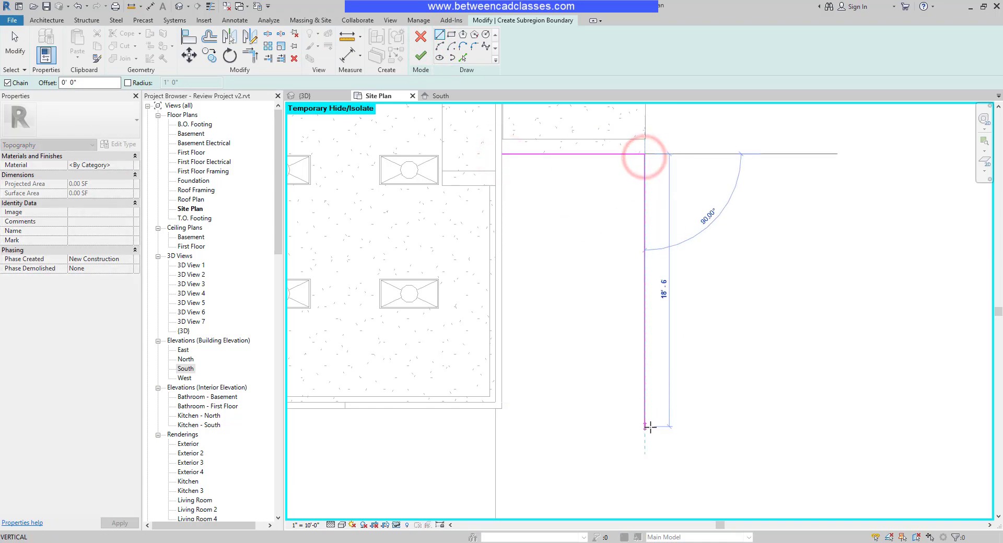
pyautogui.scroll(-1, 647, 423)
pyautogui.moveTo(650, 423); pyautogui.dragTo(622, 331, button='middle')
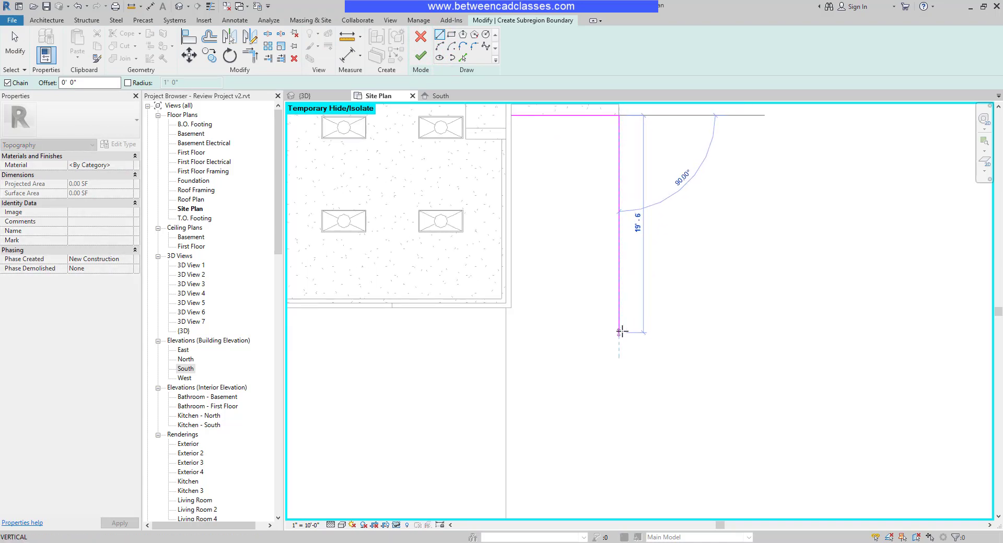
pyautogui.click(620, 355)
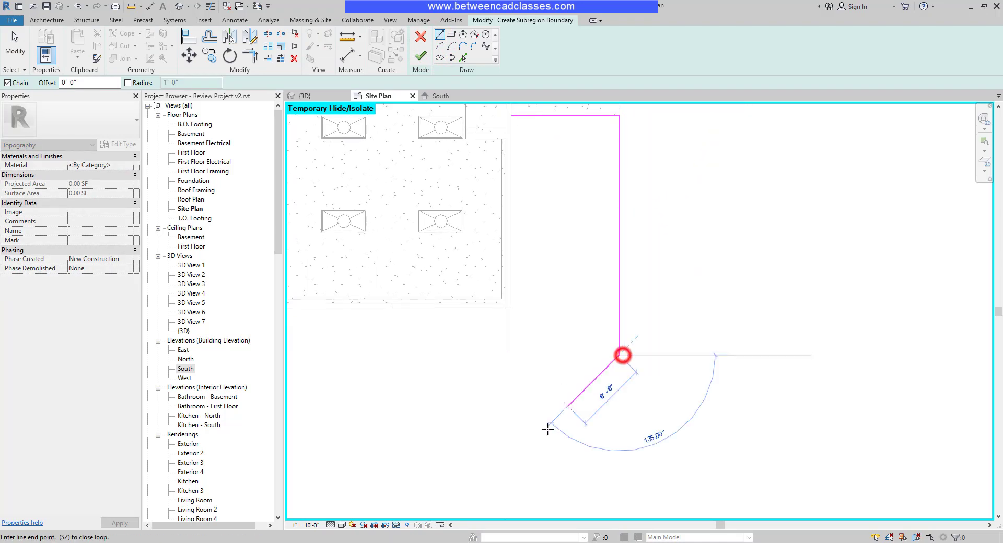
# Close the walkway with a diagonal edge to the driveway, finish it, and view in 3D
pyautogui.click(506, 466)
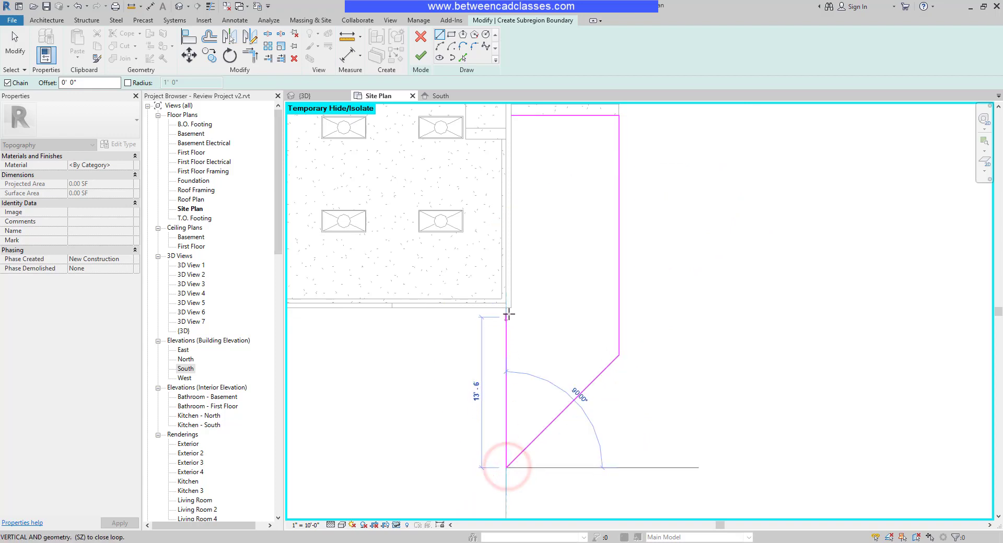
pyautogui.click(506, 147)
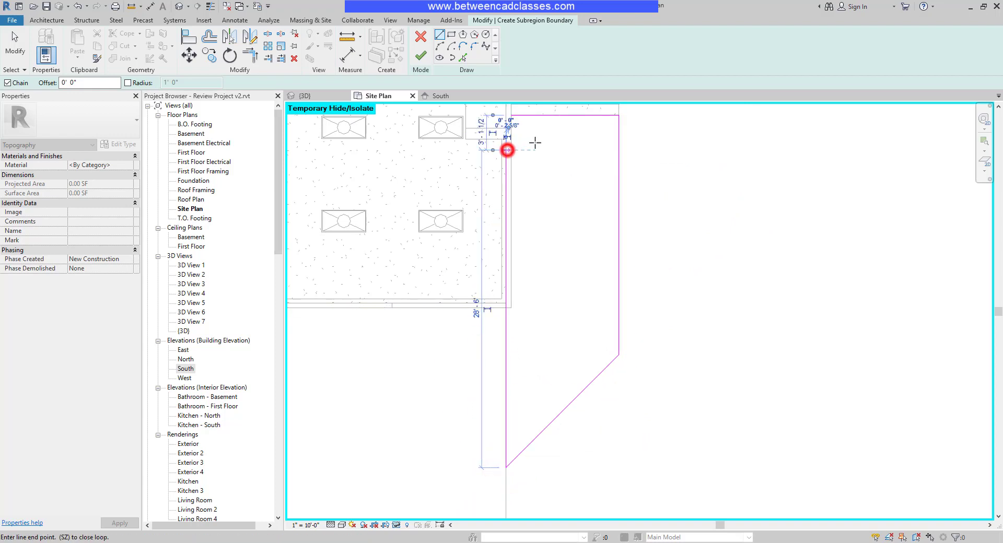
pyautogui.click(528, 114)
pyautogui.click(508, 164)
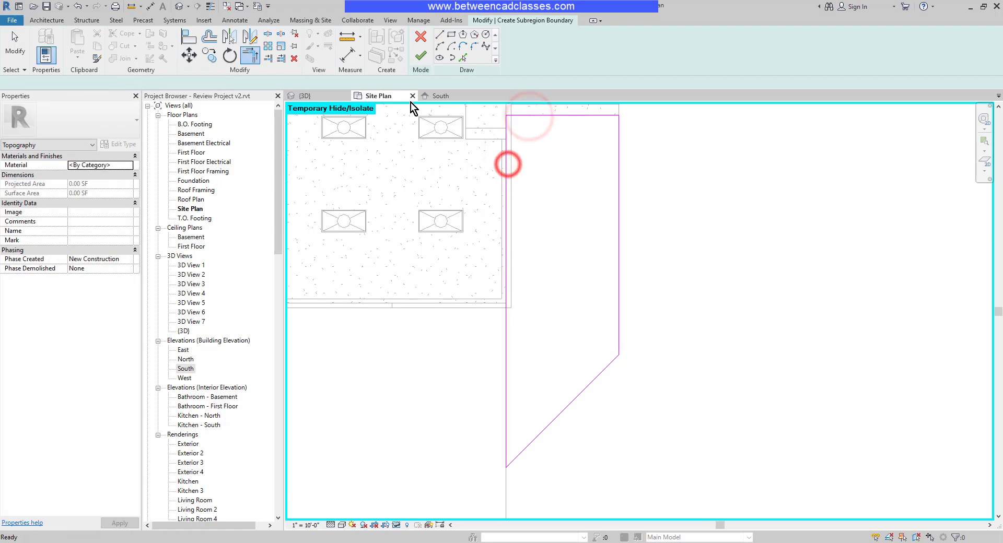
pyautogui.click(420, 62)
pyautogui.click(313, 96)
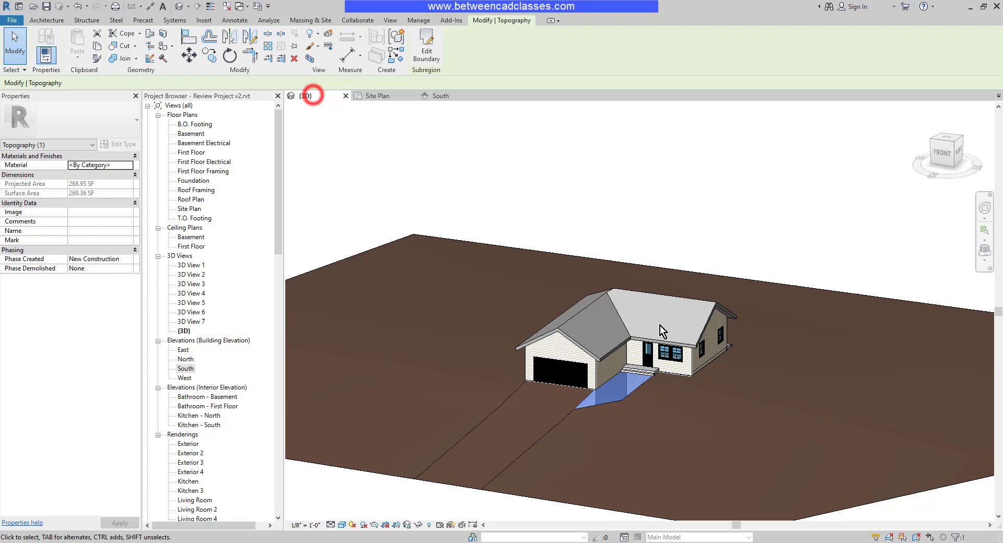
# Pan the 3D view, then return to the Site Plan zoomed to the full house footprint
pyautogui.click(689, 232)
pyautogui.moveTo(627, 478); pyautogui.dragTo(509, 484, button='middle')
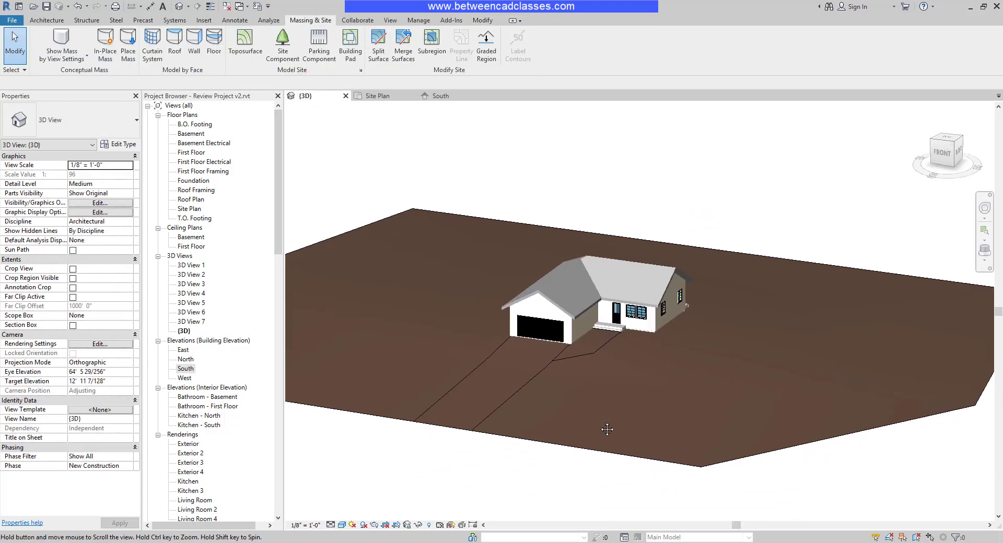
pyautogui.click(390, 96)
pyautogui.scroll(-4, 666, 149)
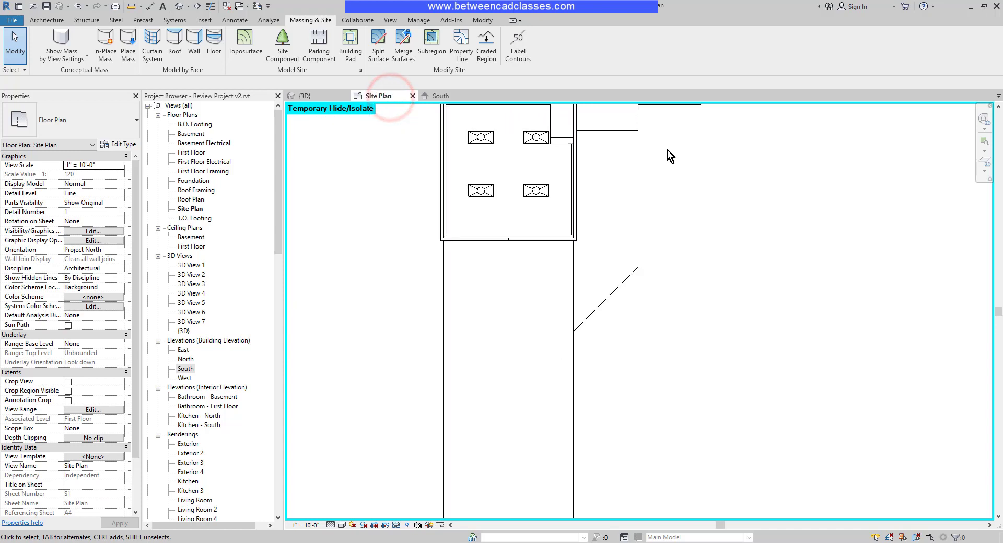
pyautogui.scroll(2, 635, 320)
pyautogui.scroll(2, 613, 358)
pyautogui.scroll(1, 614, 359)
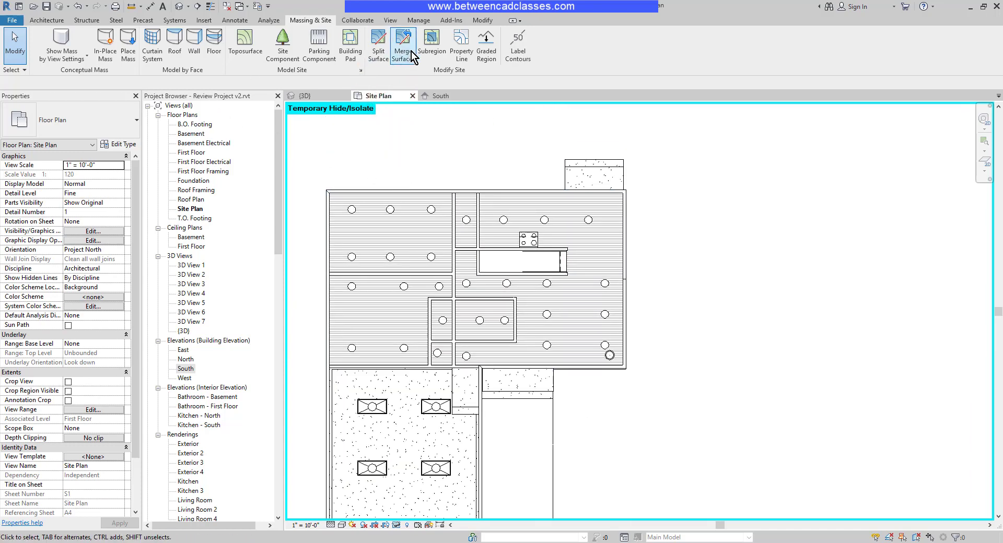
# Start a subregion and outline a strip along the house's right wall and slab
pyautogui.click(431, 42)
pyautogui.scroll(1, 641, 186)
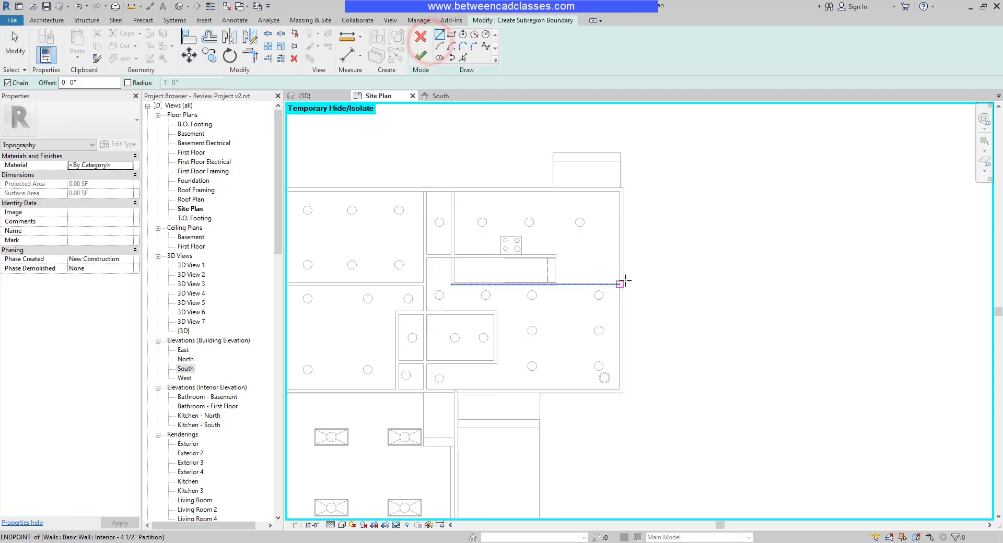
pyautogui.click(623, 187)
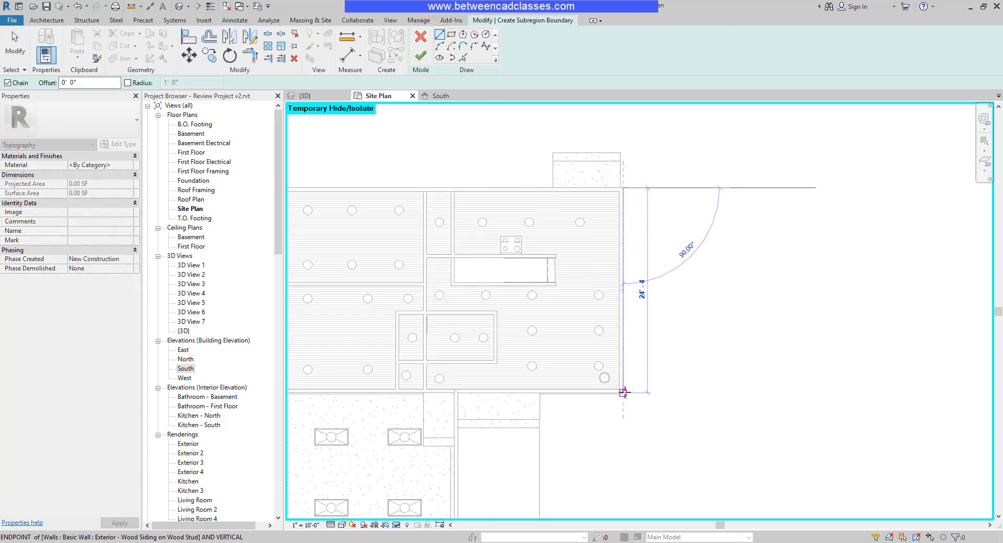
pyautogui.scroll(5, 623, 392)
pyautogui.click(620, 393)
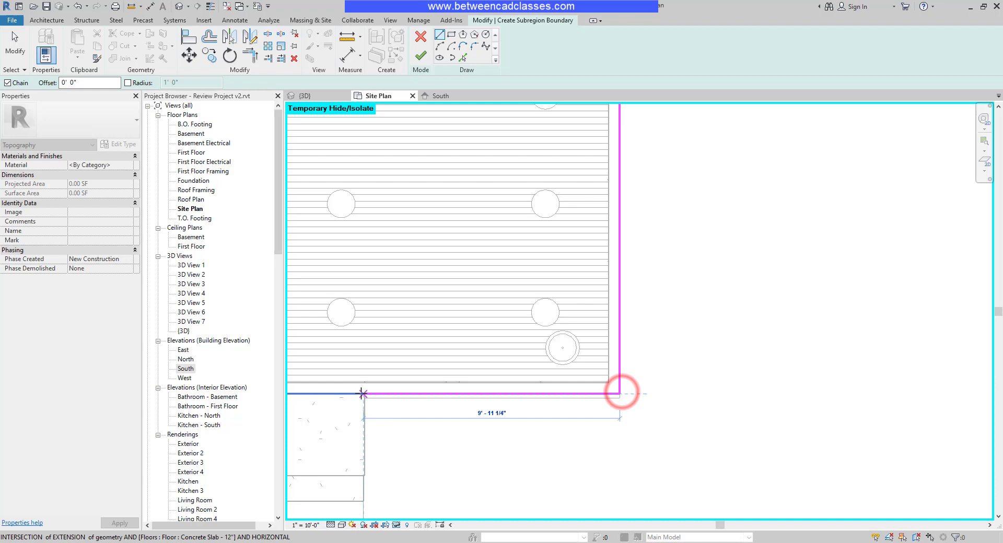
pyautogui.click(362, 393)
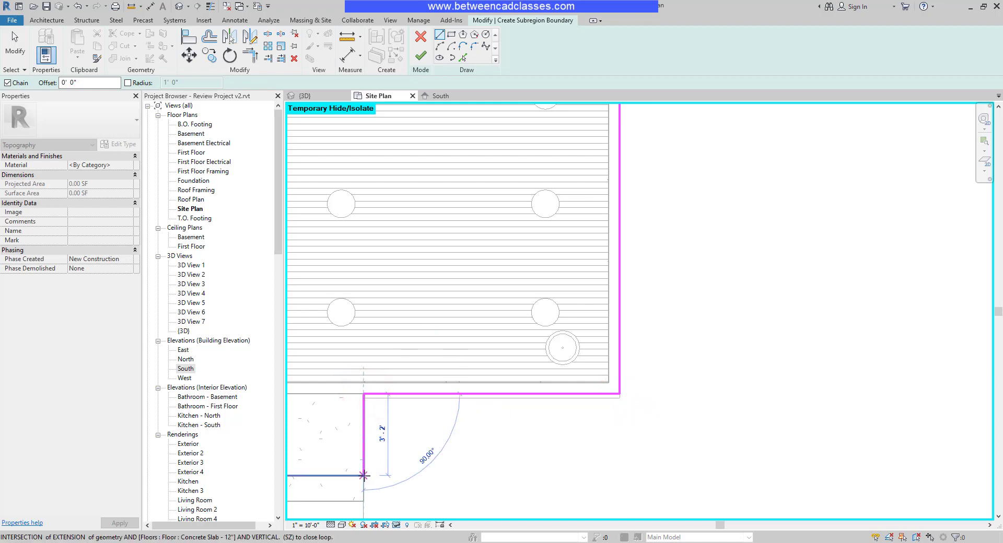
pyautogui.click(363, 475)
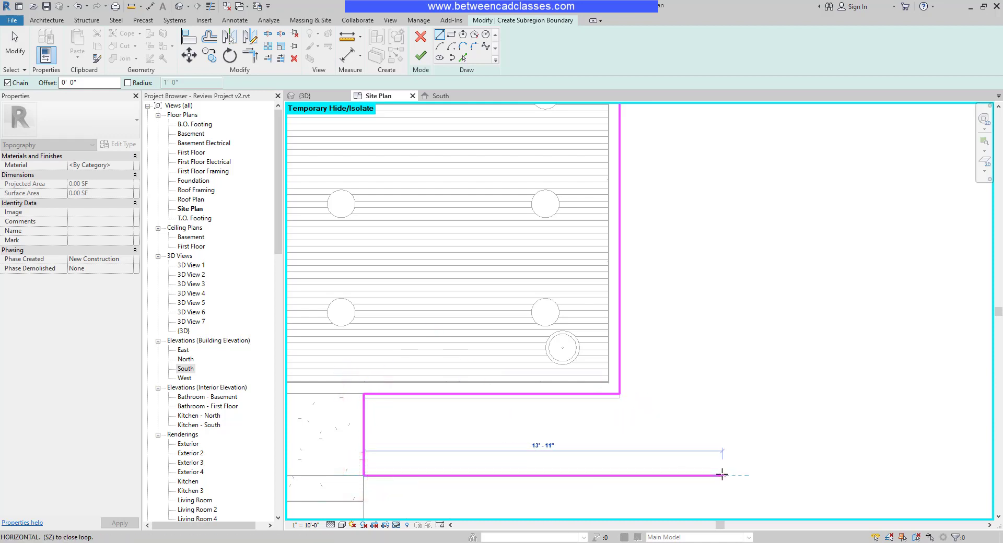
pyautogui.click(722, 475)
pyautogui.scroll(-3, 722, 475)
pyautogui.scroll(-2, 742, 365)
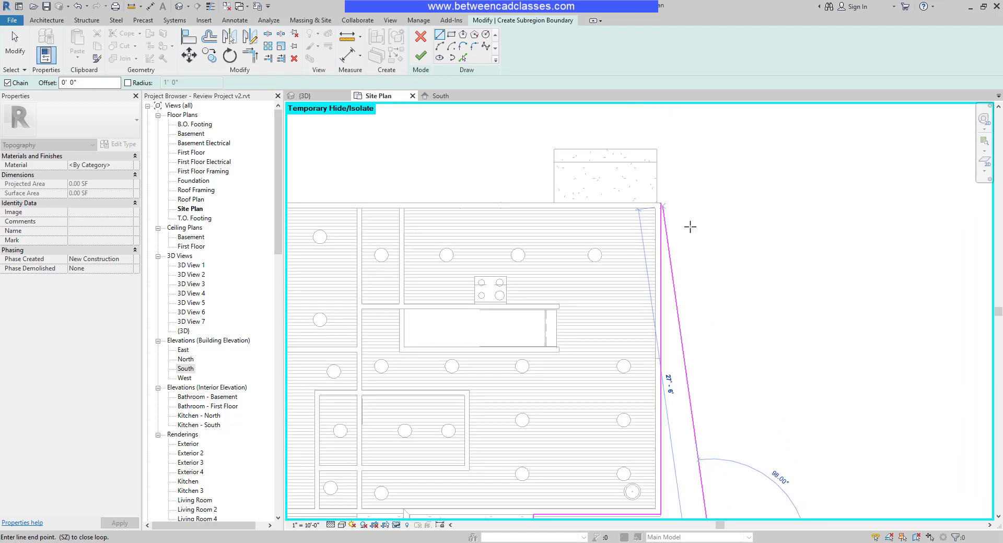
pyautogui.click(713, 235)
pyautogui.press('Escape')
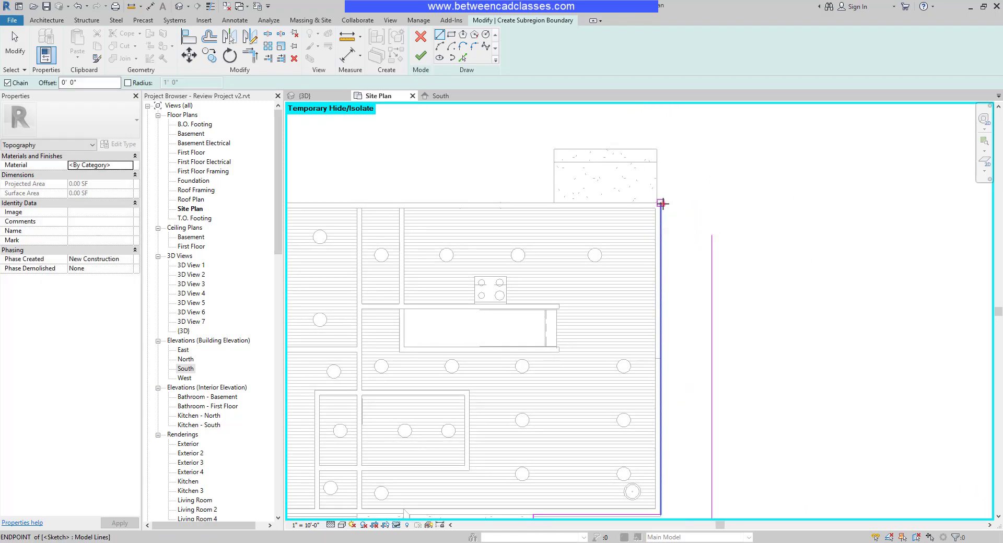
# Add the short top edge, join it to the right edge, finish, and view in 3D
pyautogui.click(661, 204)
pyautogui.press('t')
pyautogui.press('r')
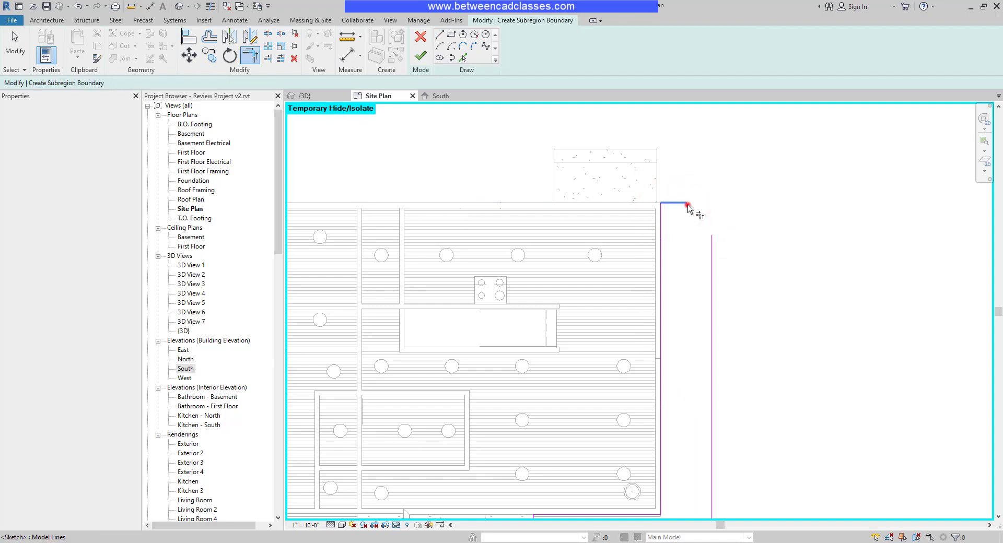
pyautogui.click(688, 204)
pyautogui.click(711, 242)
pyautogui.click(421, 56)
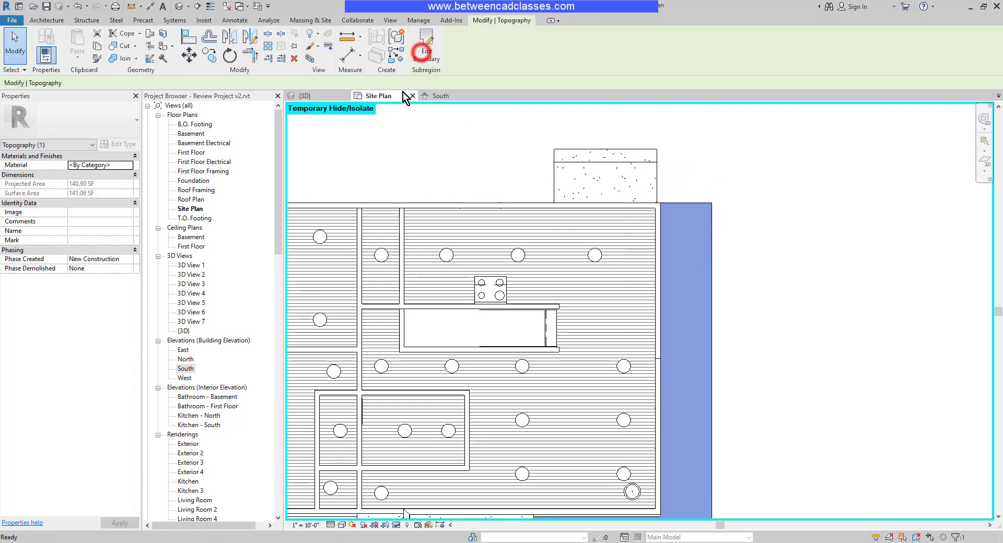
pyautogui.click(305, 96)
# Pan and zoom out the 3D site view, then select the entire main toposurface
pyautogui.scroll(1, 622, 324)
pyautogui.click(726, 184)
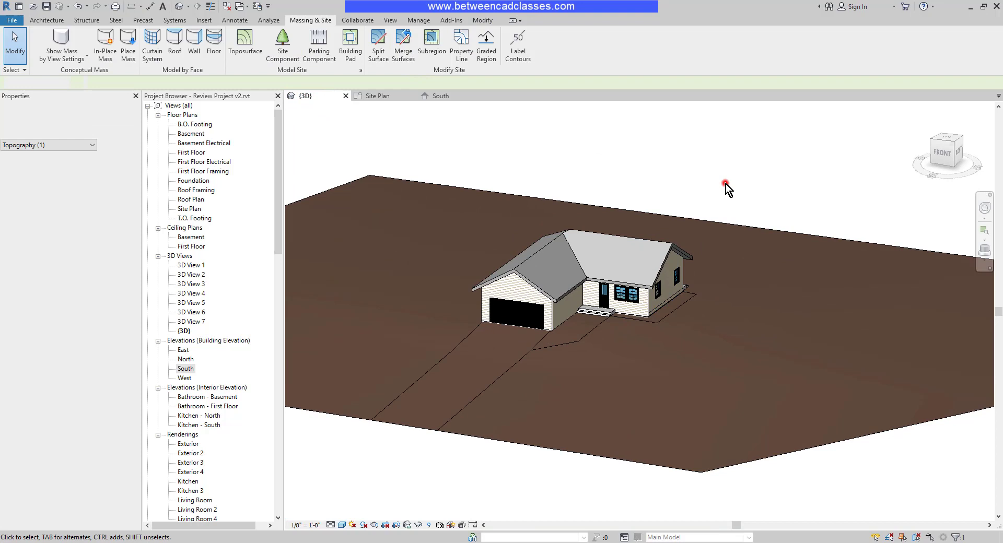
pyautogui.moveTo(728, 181); pyautogui.dragTo(771, 158, button='middle')
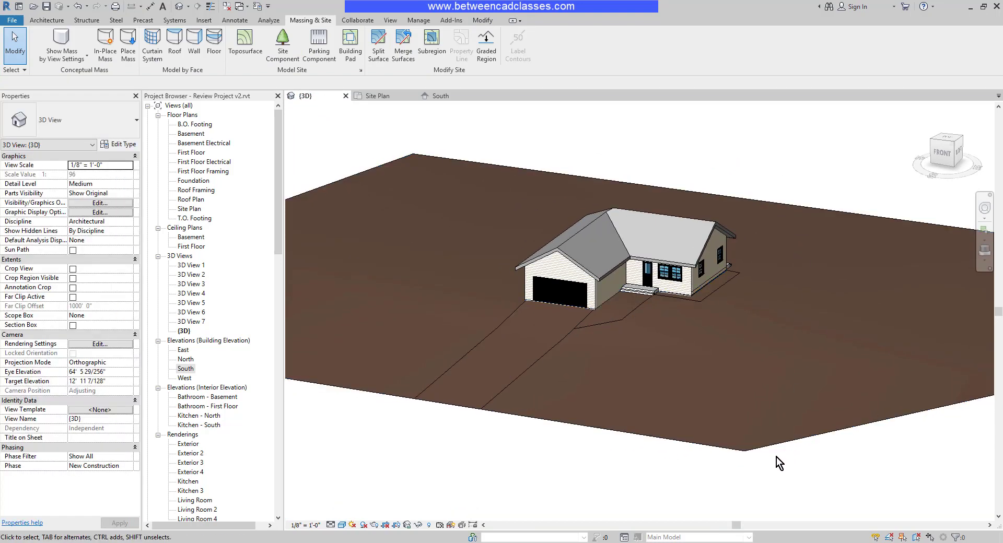
pyautogui.scroll(-1, 776, 457)
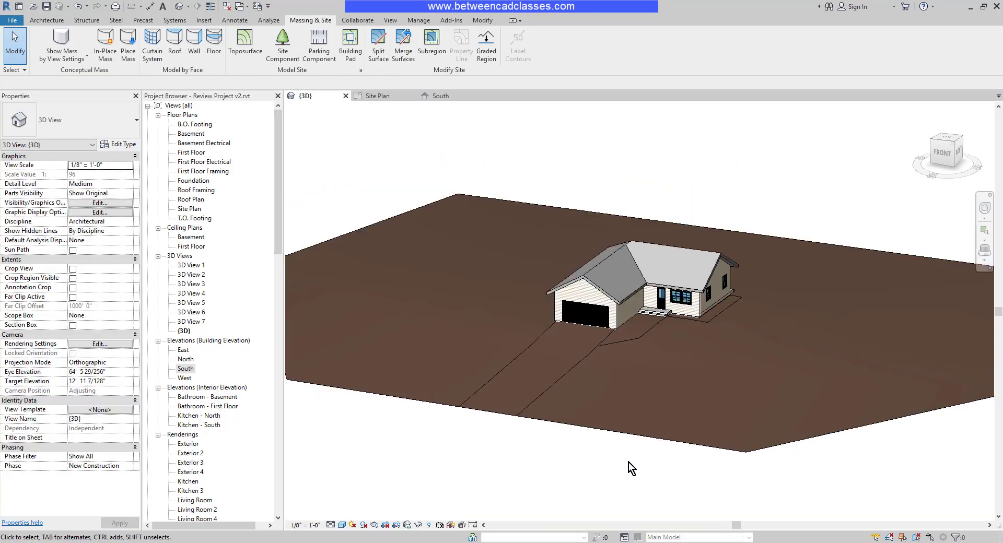
pyautogui.click(649, 438)
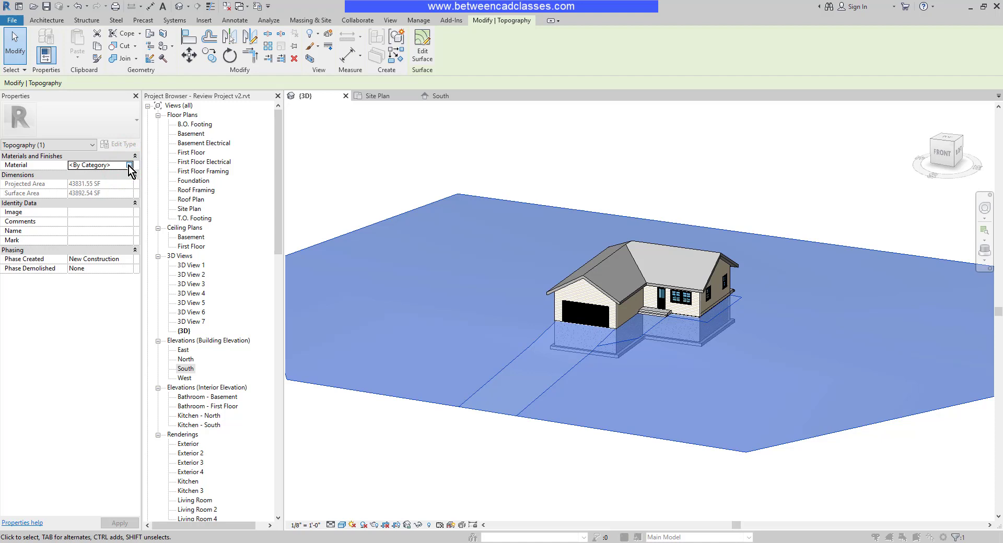
pyautogui.click(129, 165)
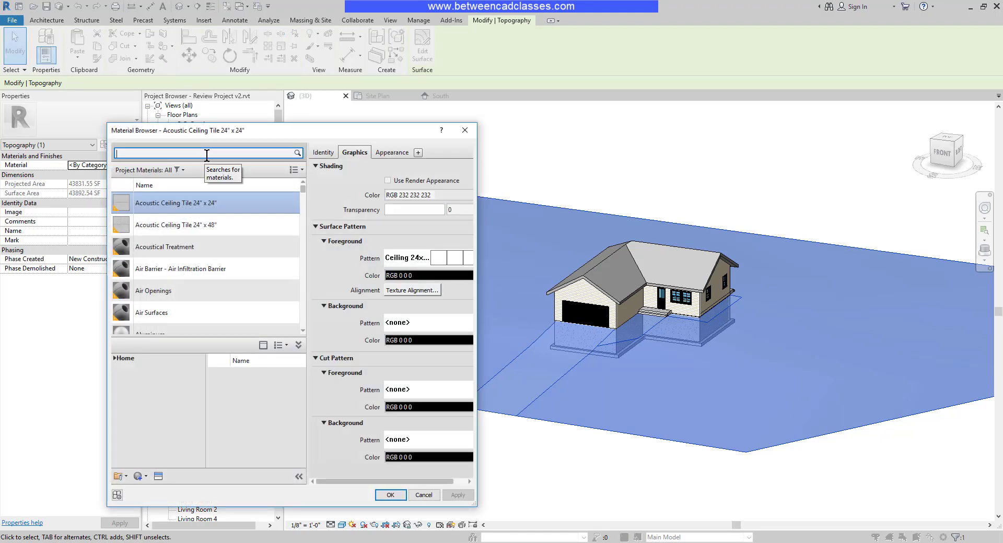
pyautogui.write('grass')
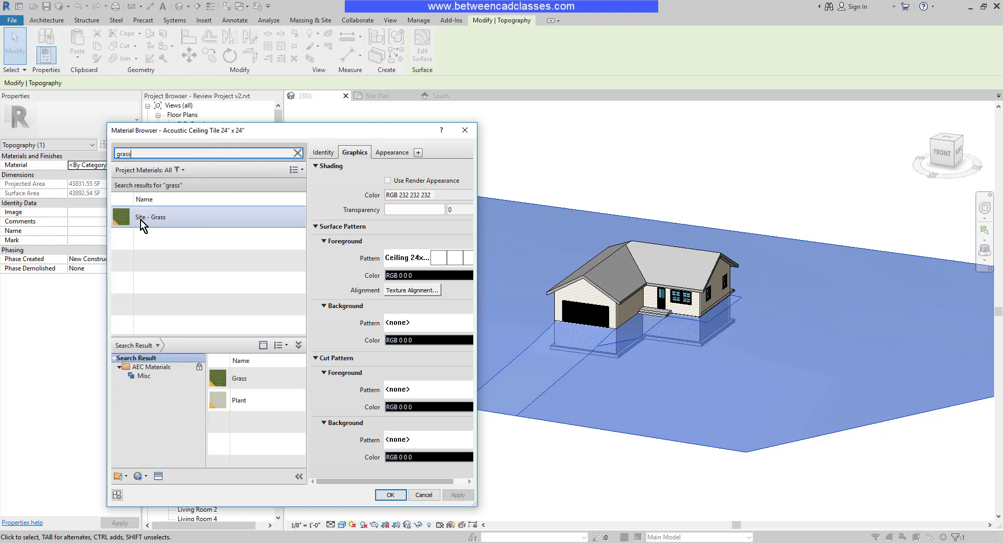
pyautogui.click(140, 219)
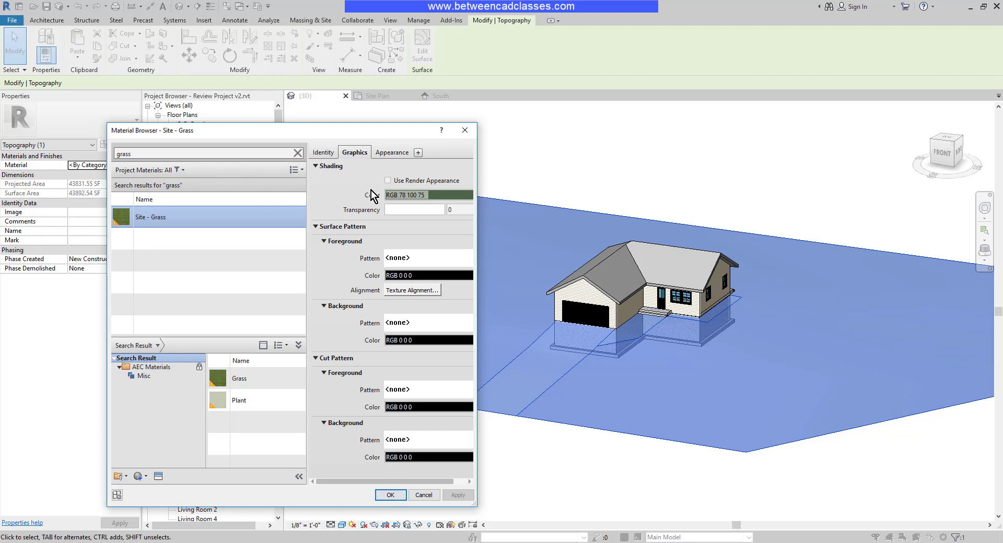
pyautogui.click(388, 181)
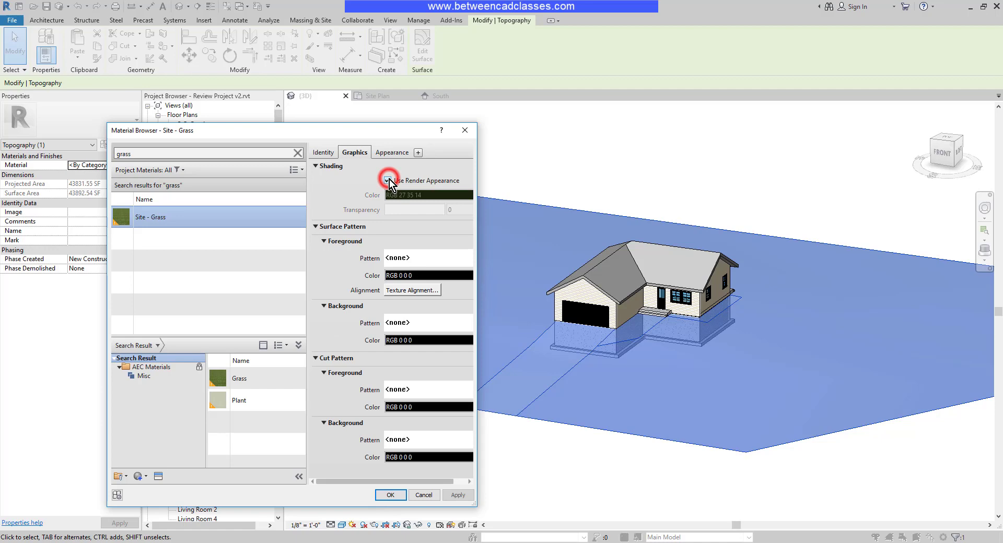
pyautogui.click(401, 495)
pyautogui.click(566, 478)
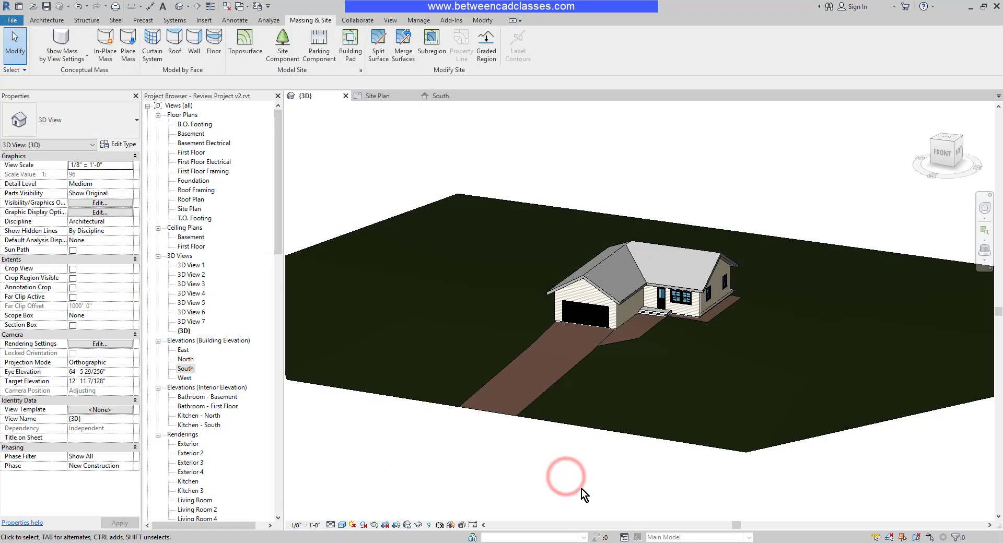
pyautogui.keyDown('shift'); pyautogui.moveTo(846, 486); pyautogui.dragTo(822, 538, button='middle'); pyautogui.keyUp('shift')
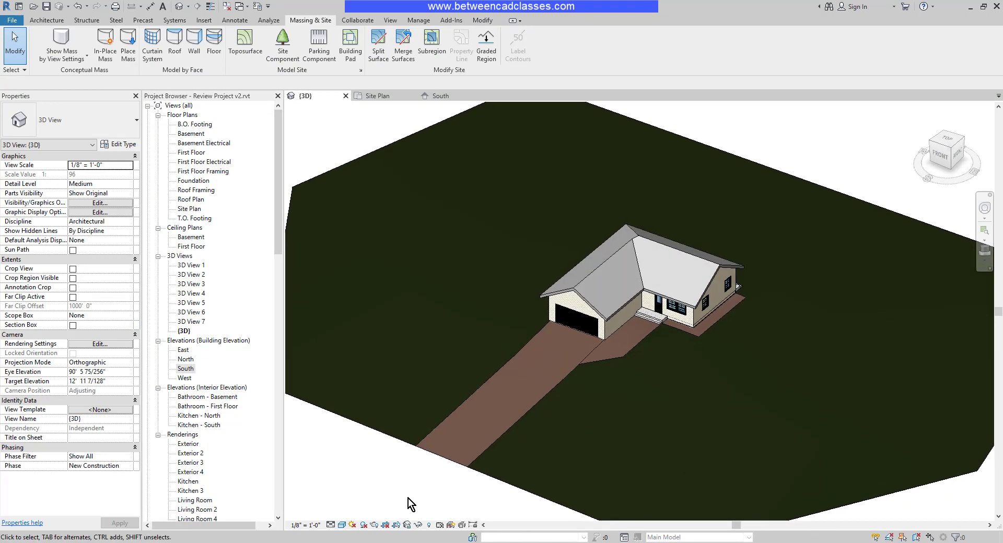
pyautogui.scroll(-1, 409, 493)
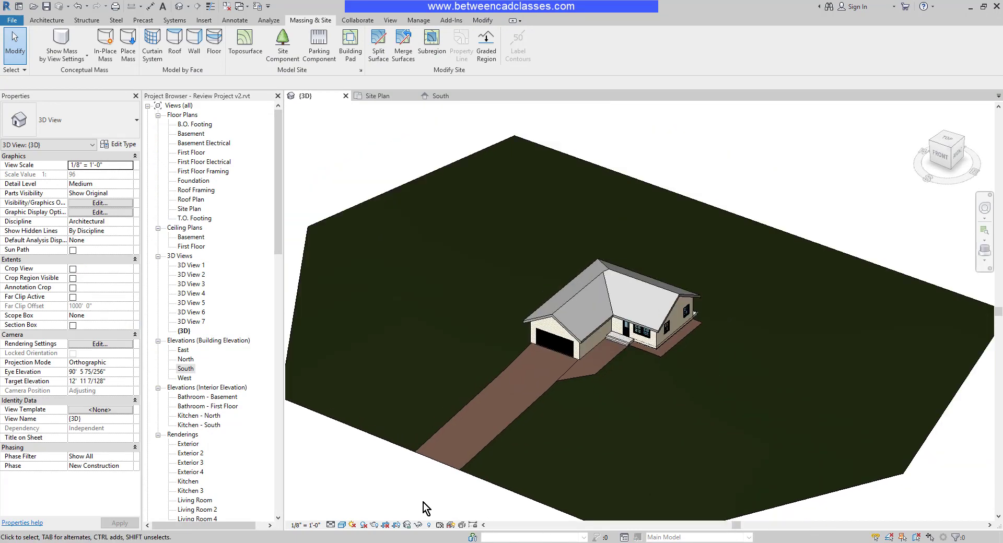
pyautogui.scroll(1, 425, 507)
pyautogui.scroll(1, 425, 507)
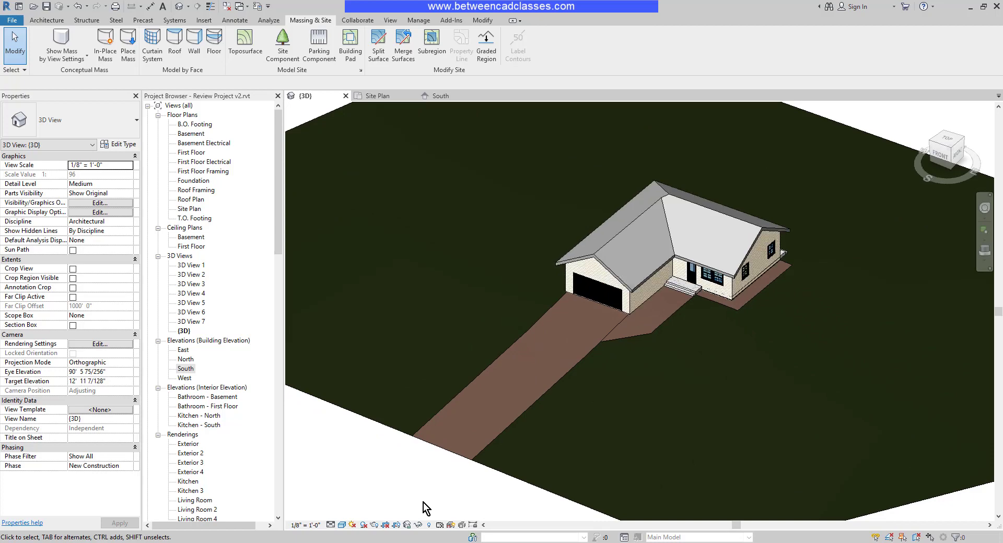
# Assign the Concrete material to the driveway subregion
pyautogui.click(492, 442)
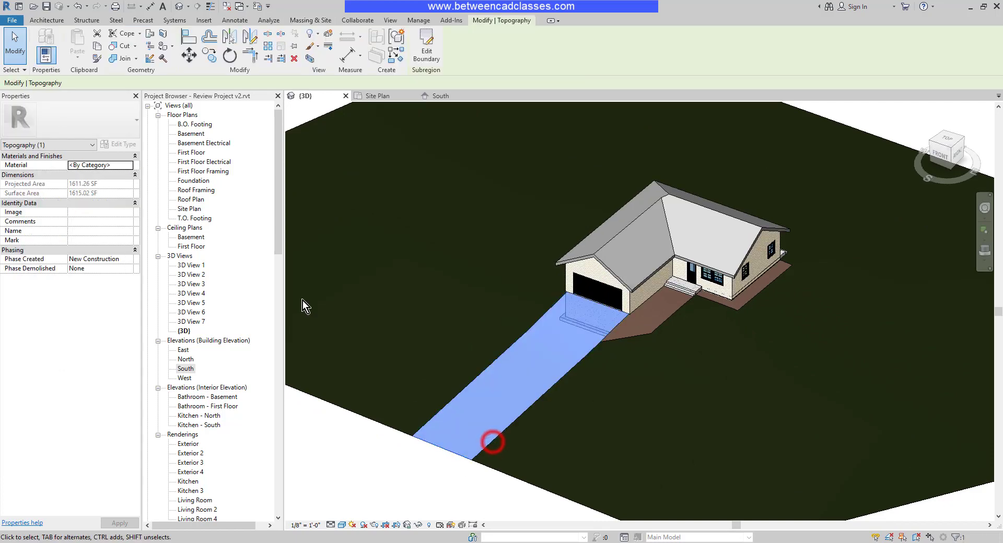
pyautogui.click(128, 165)
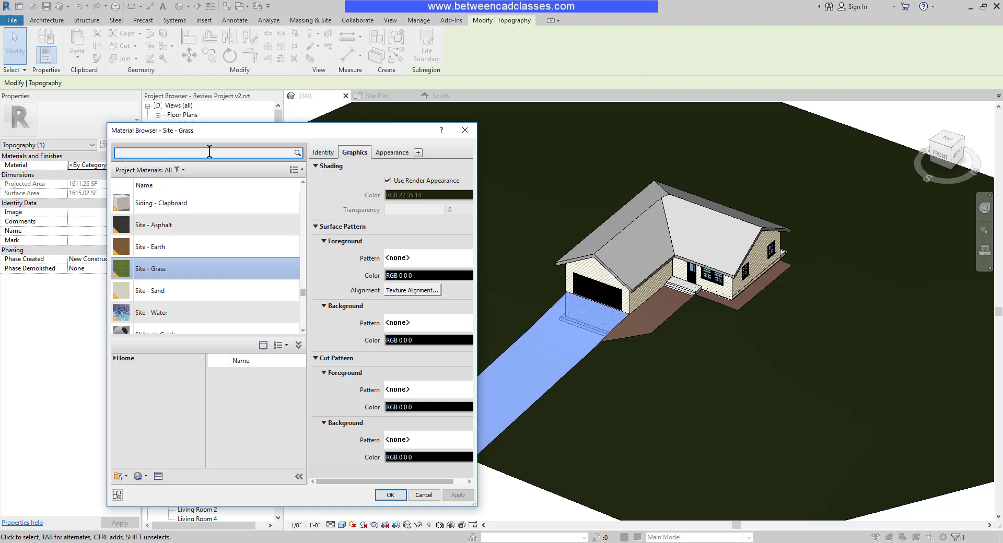
pyautogui.write('concrete')
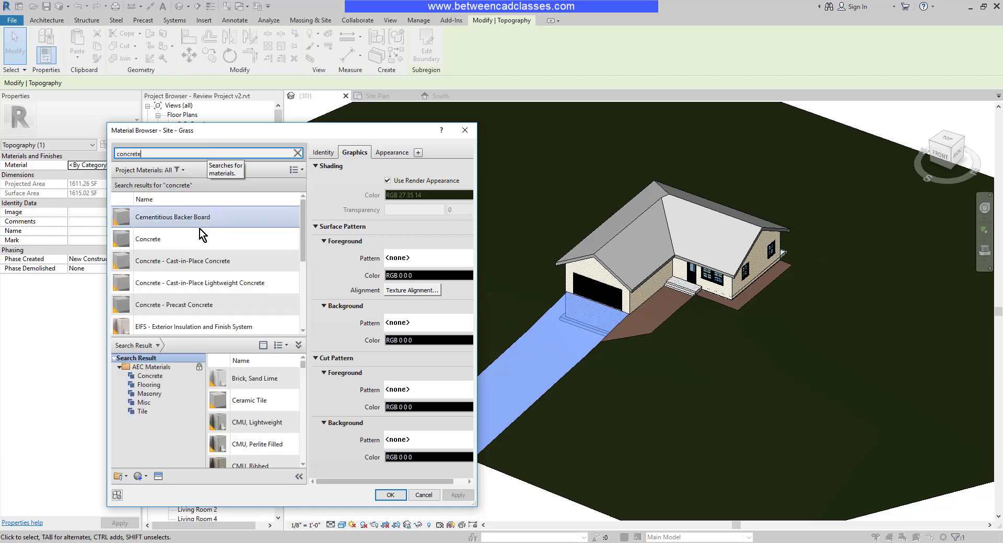
pyautogui.click(155, 234)
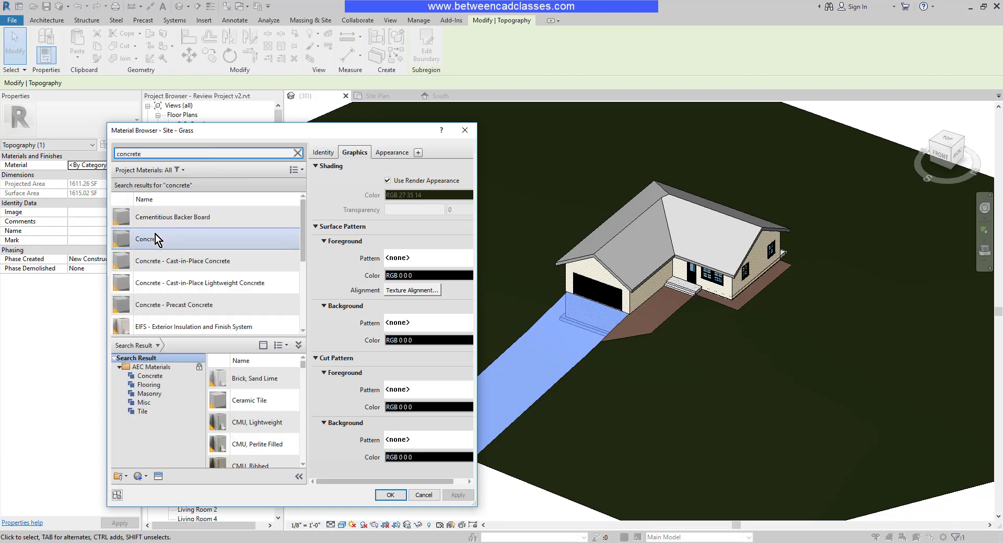
pyautogui.click(390, 495)
pyautogui.click(409, 492)
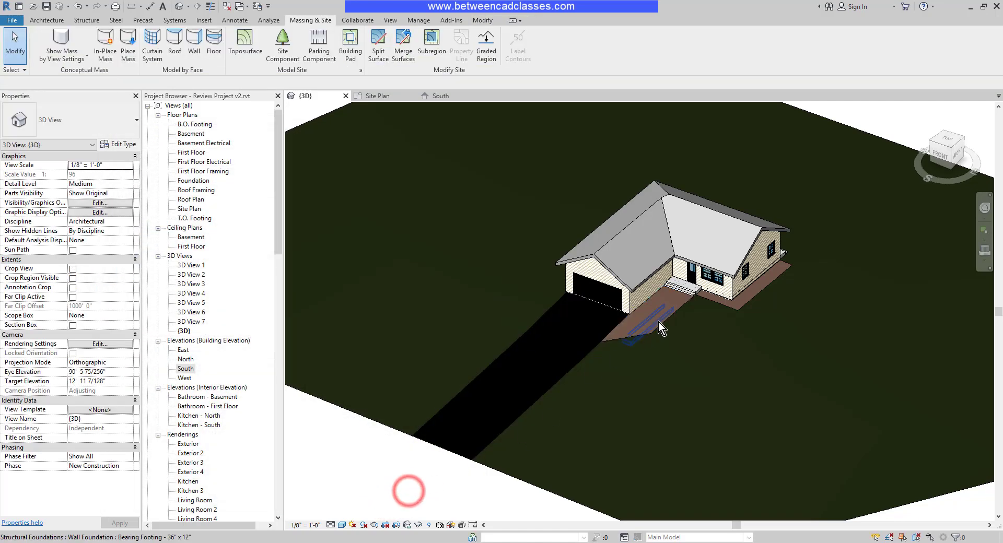
# Assign the Concrete material to the angled front walkway subregion
pyautogui.click(630, 335)
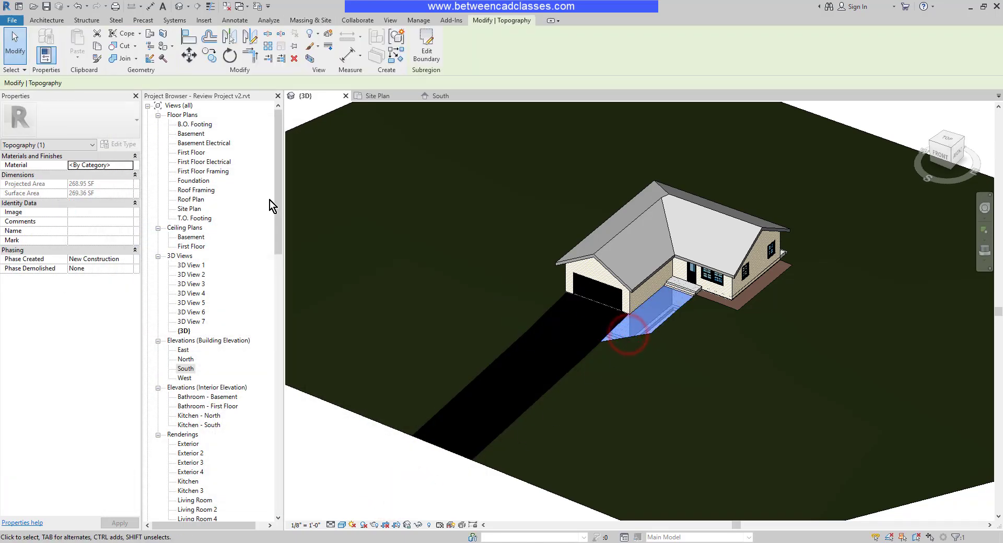
pyautogui.click(129, 166)
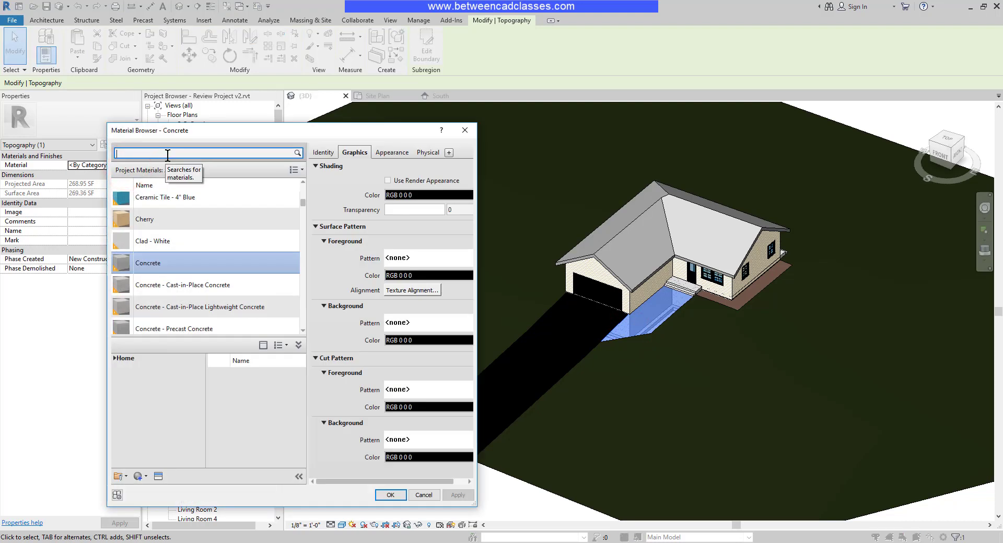
pyautogui.click(152, 266)
pyautogui.click(391, 494)
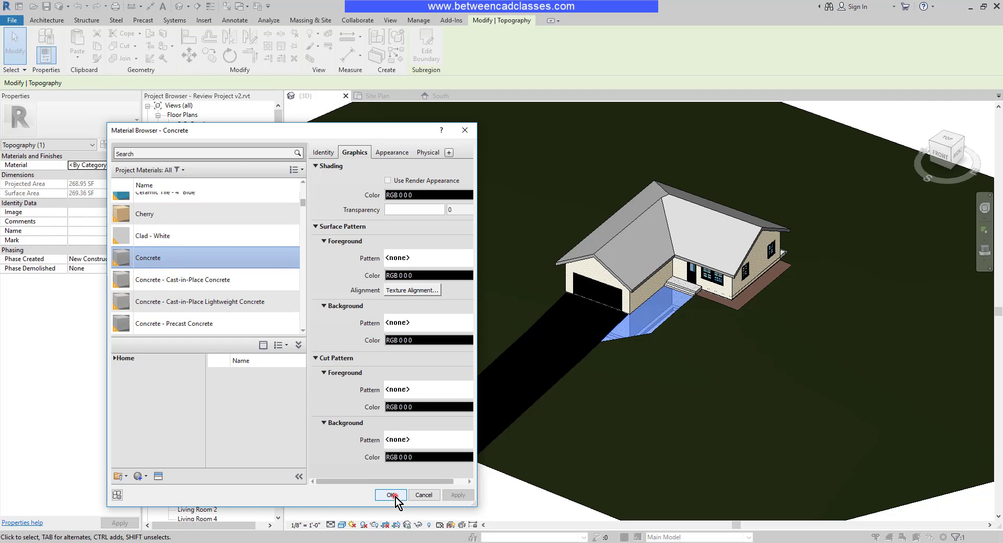
pyautogui.click(365, 497)
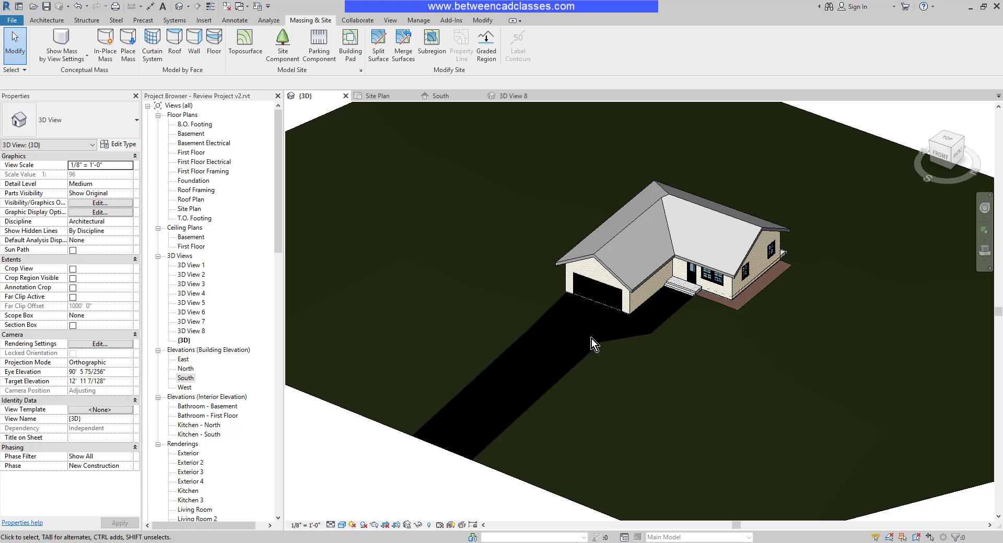
# Turn on Use Render Appearance for the Concrete material so the driveway and walkway shade grey
pyautogui.click(506, 434)
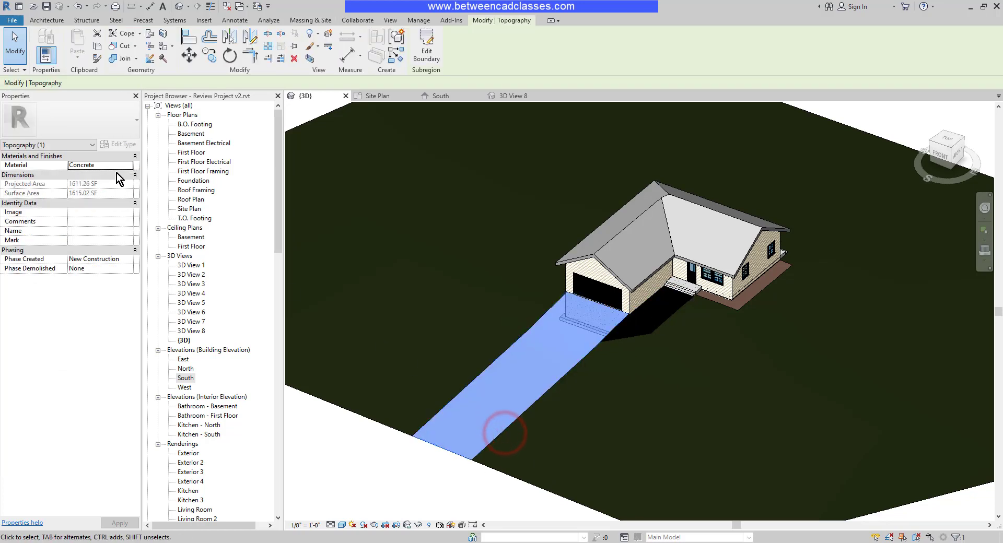
pyautogui.click(128, 165)
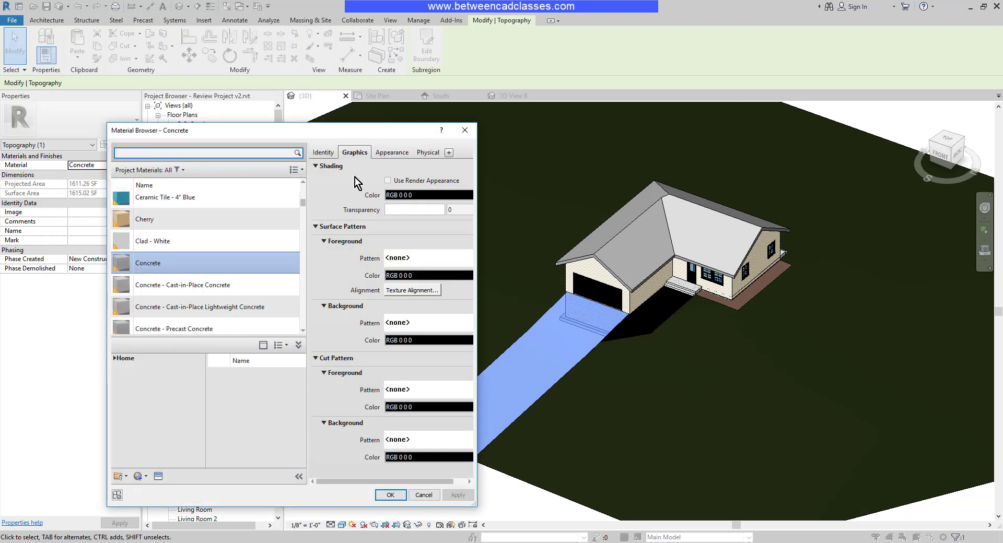
pyautogui.click(387, 181)
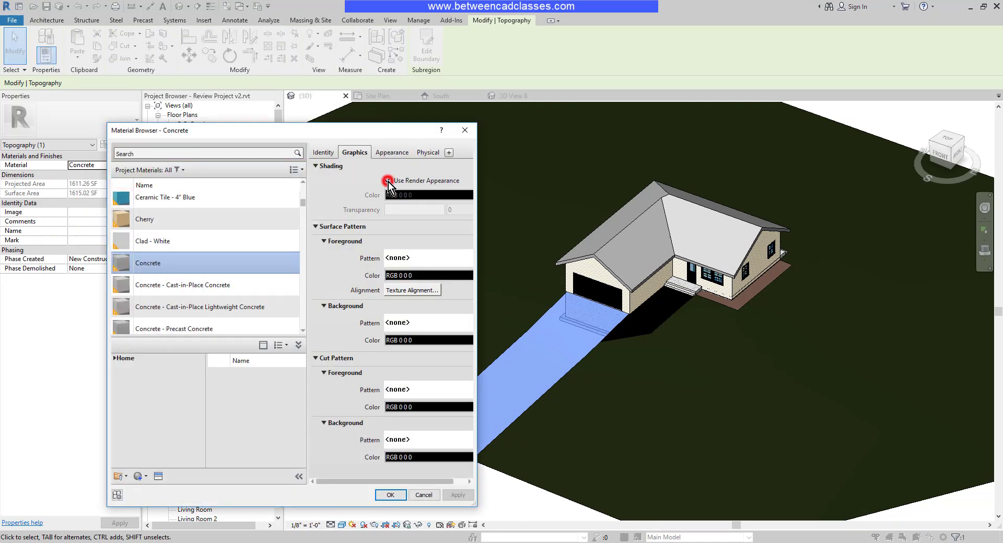
pyautogui.click(389, 497)
pyautogui.click(433, 485)
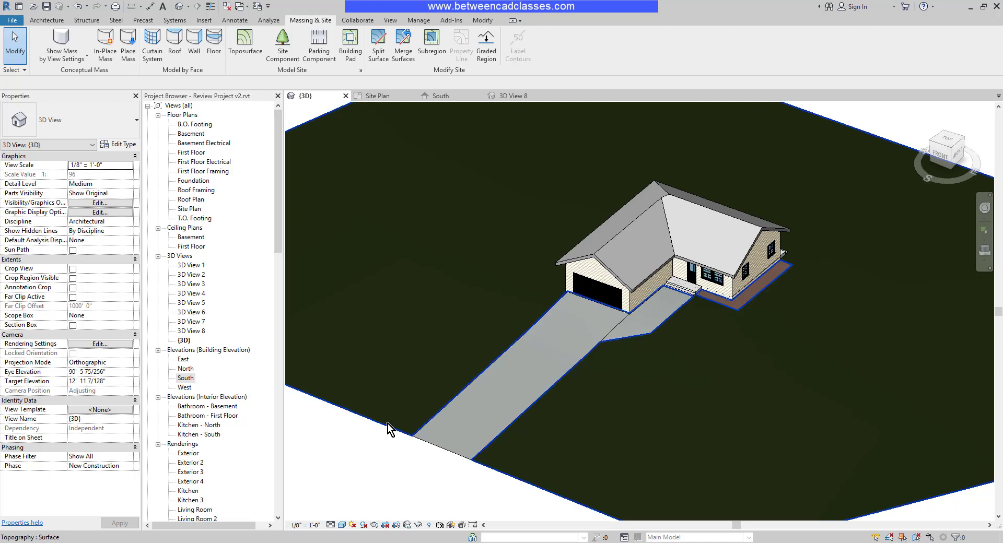
# Place two RPC Shrub Acacia site components along the front of the house
pyautogui.click(287, 44)
pyautogui.click(93, 114)
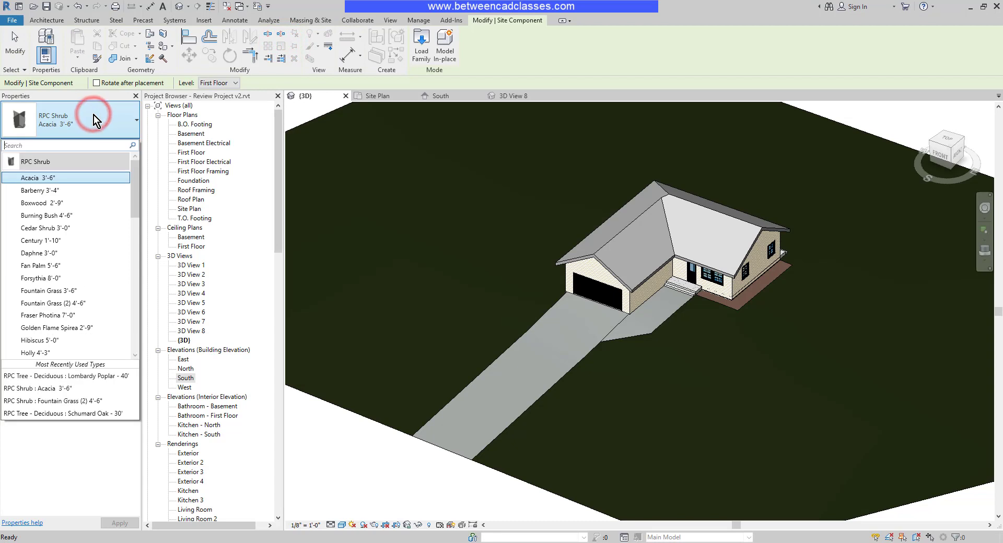
pyautogui.click(93, 115)
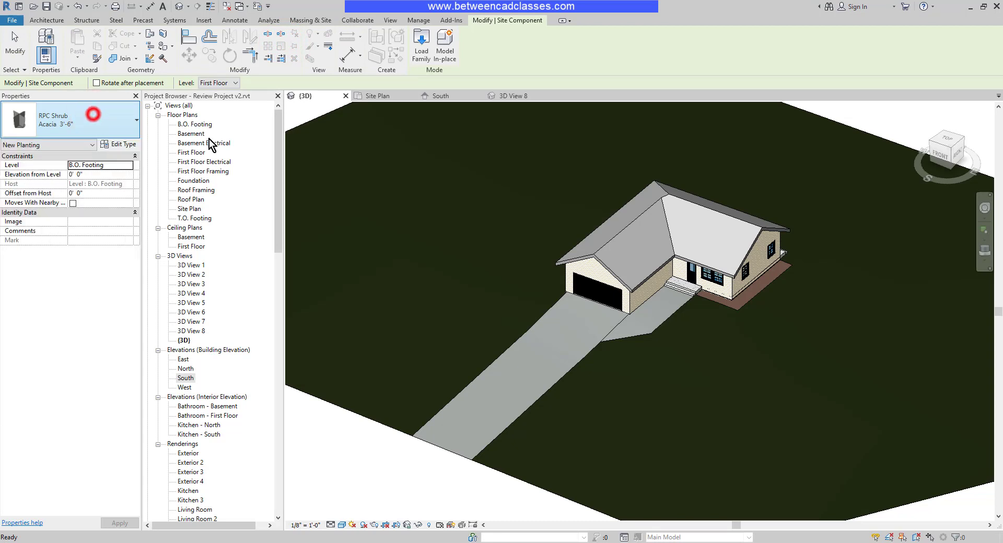
pyautogui.scroll(5, 755, 289)
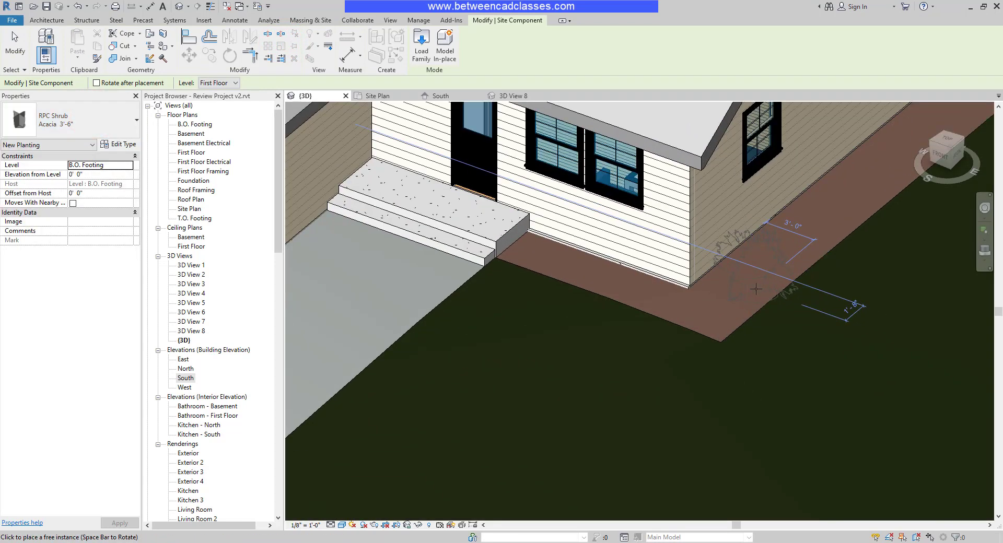
pyautogui.click(756, 289)
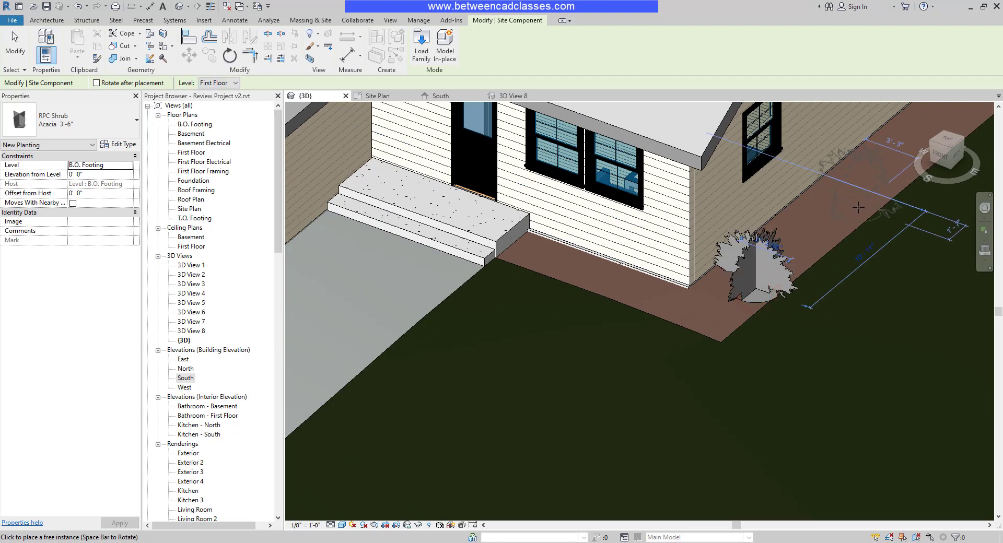
pyautogui.click(855, 207)
pyautogui.scroll(-5, 648, 365)
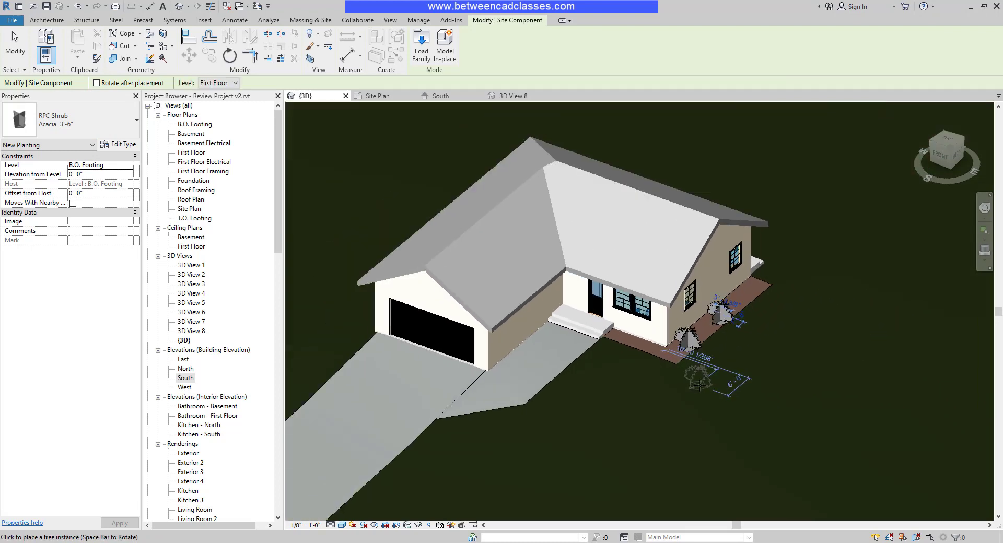
# Switch to RPC Tree Red Ash and plant four trees around the house and garage
pyautogui.click(86, 119)
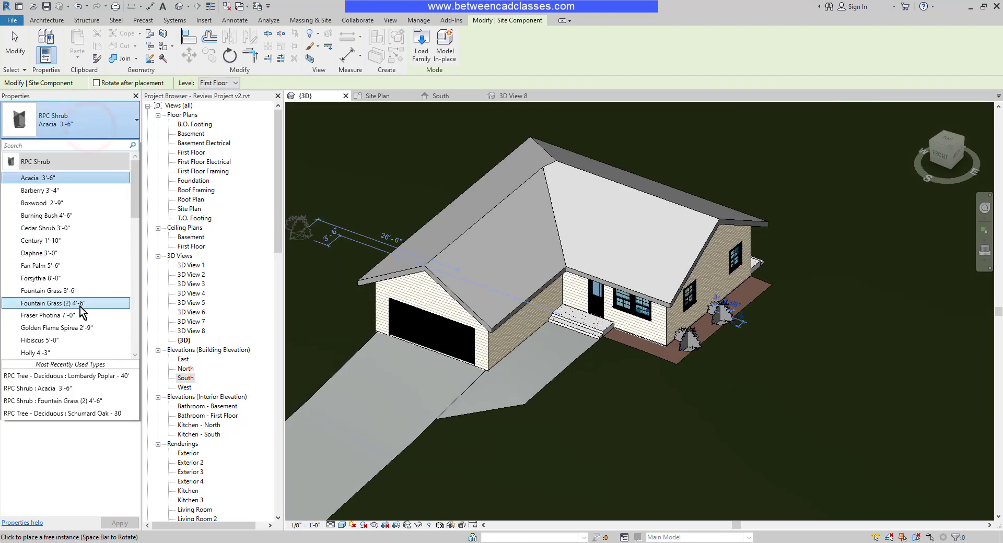
pyautogui.scroll(-2, 81, 284)
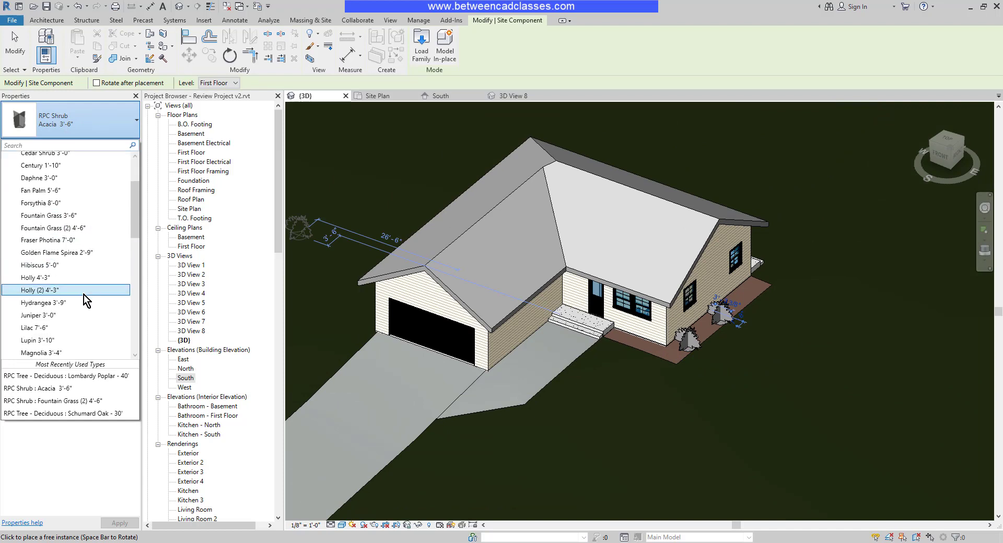
pyautogui.scroll(-2, 84, 298)
pyautogui.scroll(-2, 81, 308)
pyautogui.scroll(-2, 73, 322)
pyautogui.scroll(-2, 68, 323)
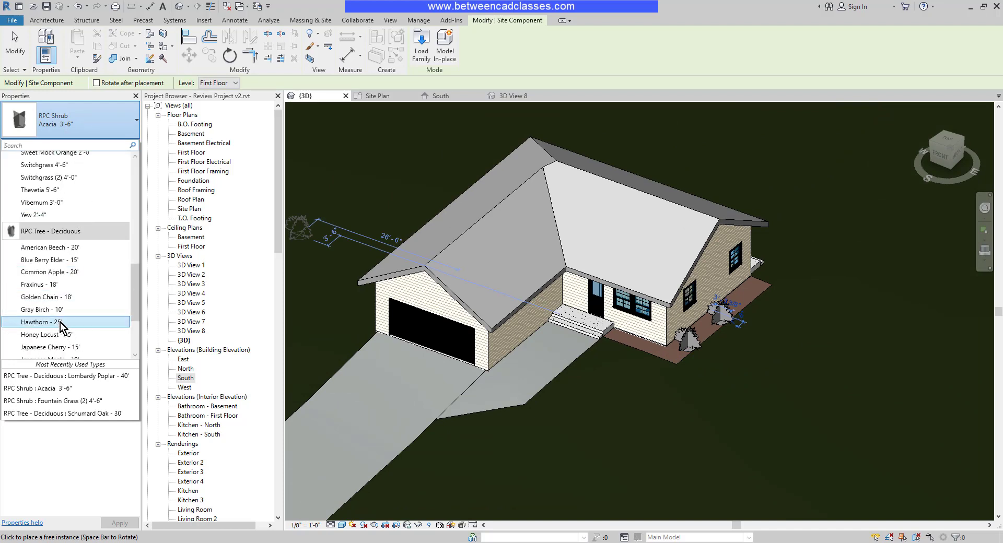
pyautogui.scroll(-2, 61, 322)
pyautogui.click(59, 335)
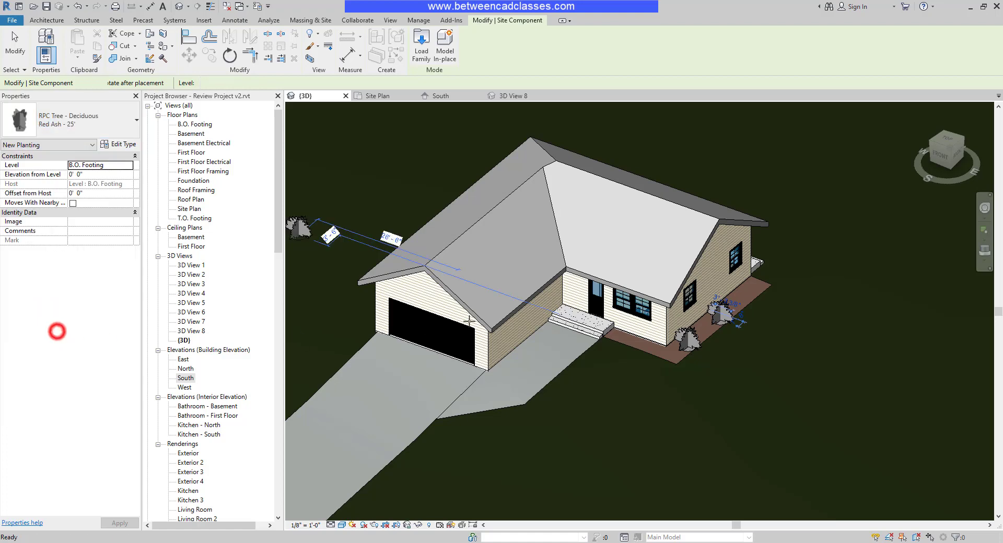
pyautogui.scroll(-3, 637, 313)
pyautogui.click(798, 332)
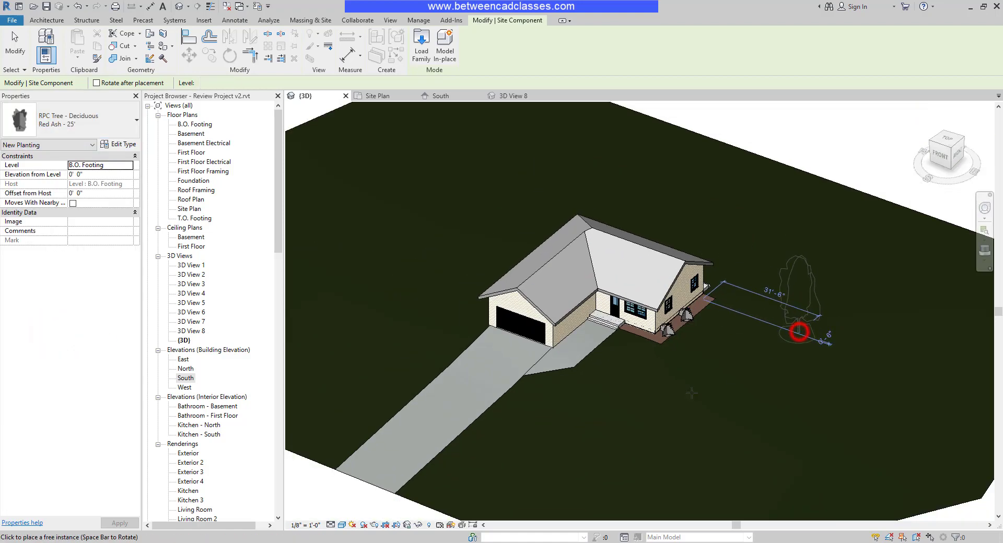
pyautogui.click(661, 402)
pyautogui.click(438, 258)
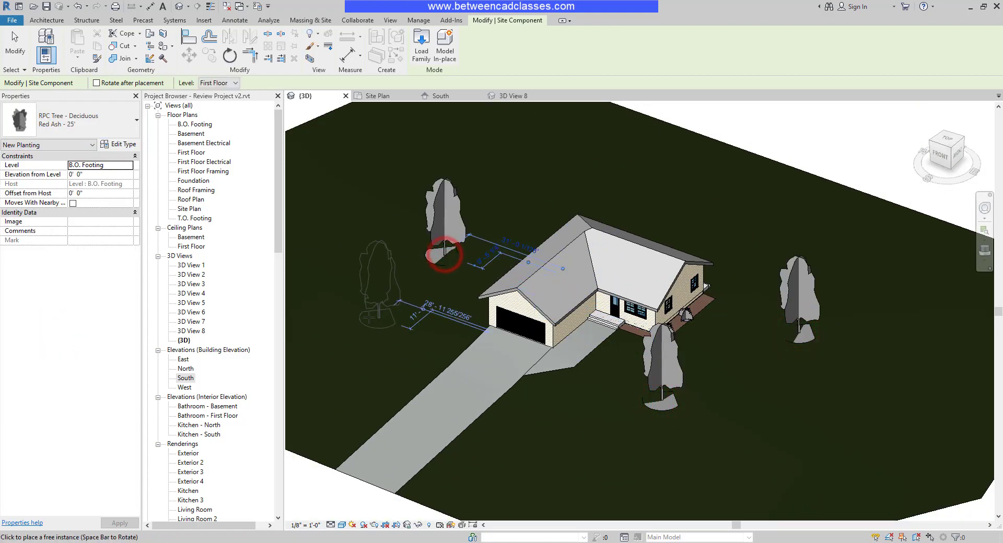
pyautogui.click(393, 317)
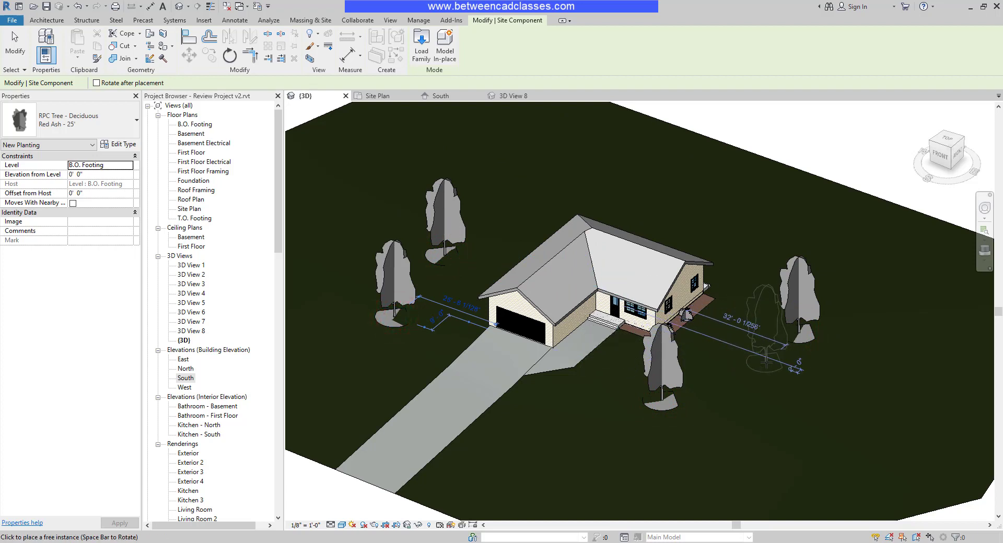
# End tree placement and open the First Floor plan view
pyautogui.press('Escape')
pyautogui.press('Escape')
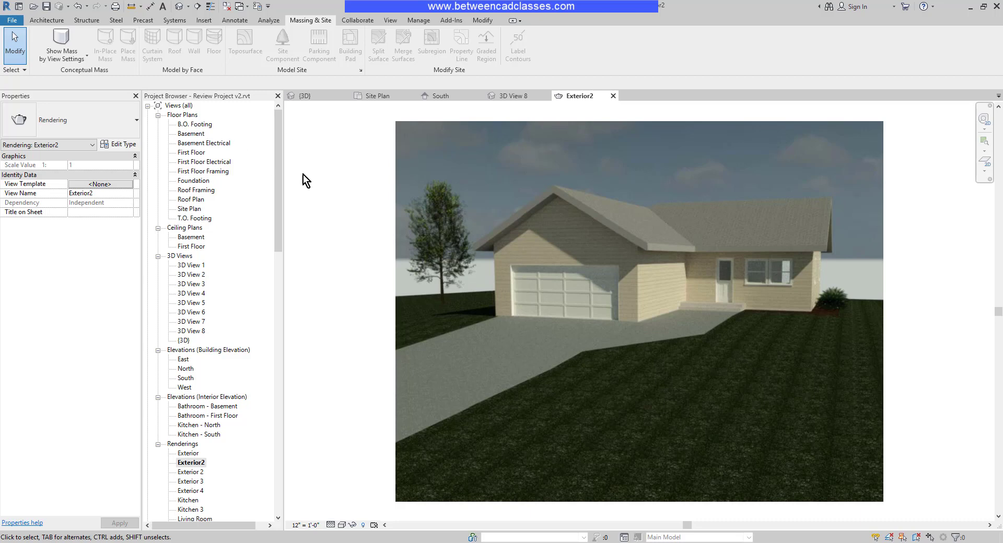
pyautogui.doubleClick(194, 153)
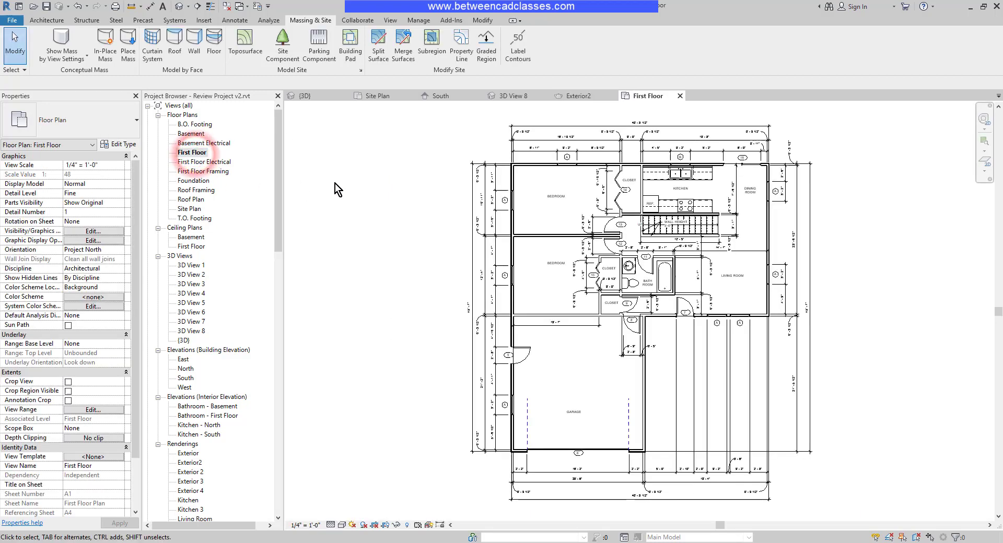
# Draw a section line across the house on the first floor and open Section 1
pyautogui.click(198, 6)
pyautogui.click(714, 107)
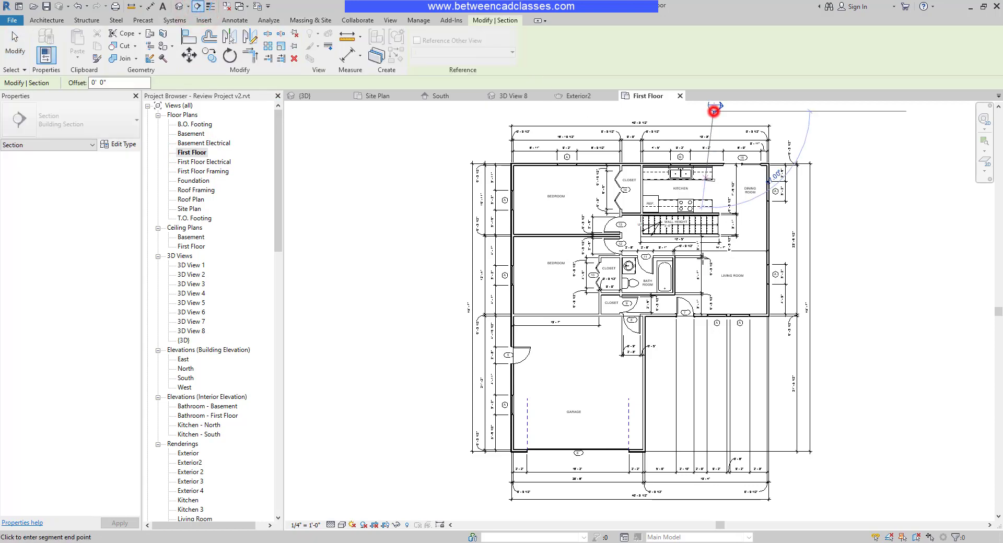
pyautogui.click(720, 377)
pyautogui.press('Escape')
pyautogui.press('Escape')
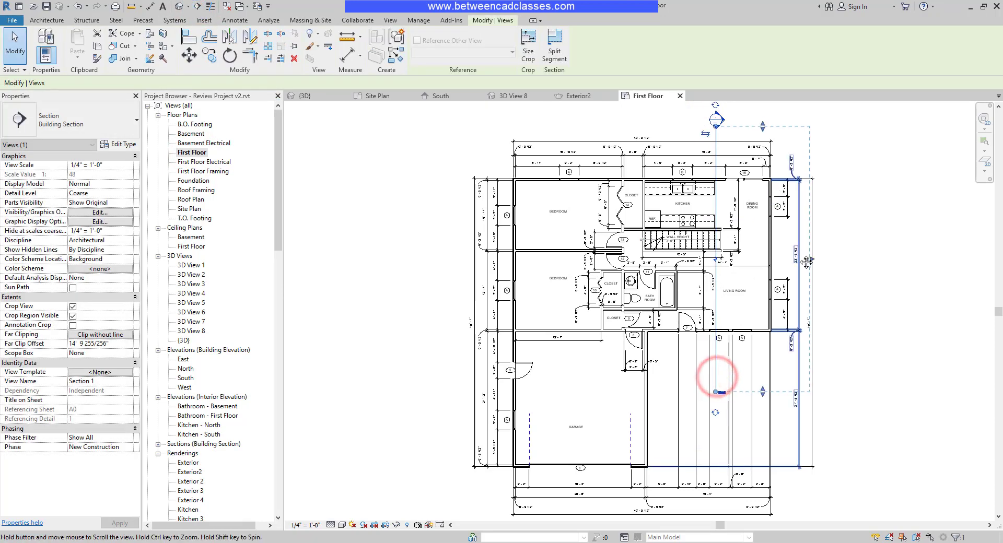
pyautogui.doubleClick(725, 148)
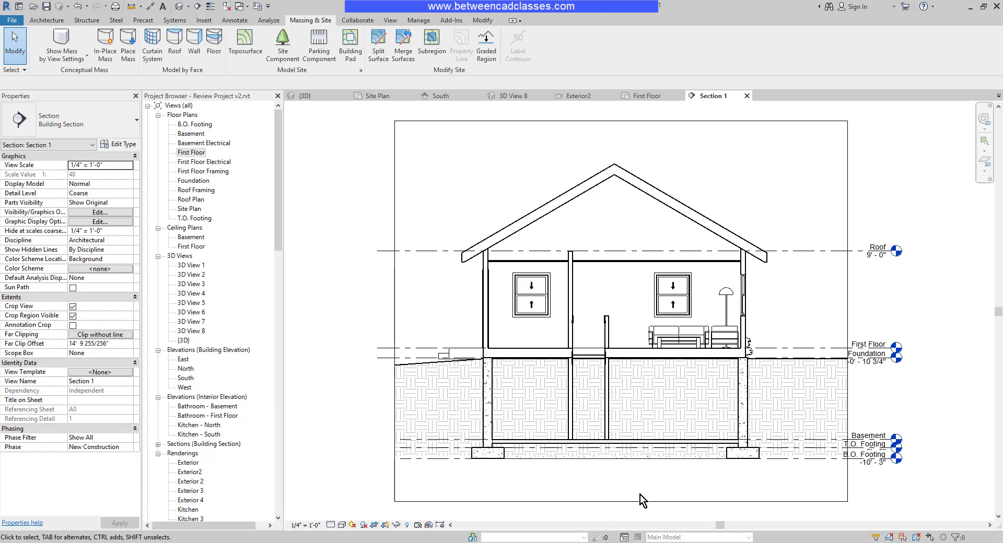
pyautogui.scroll(1, 661, 393)
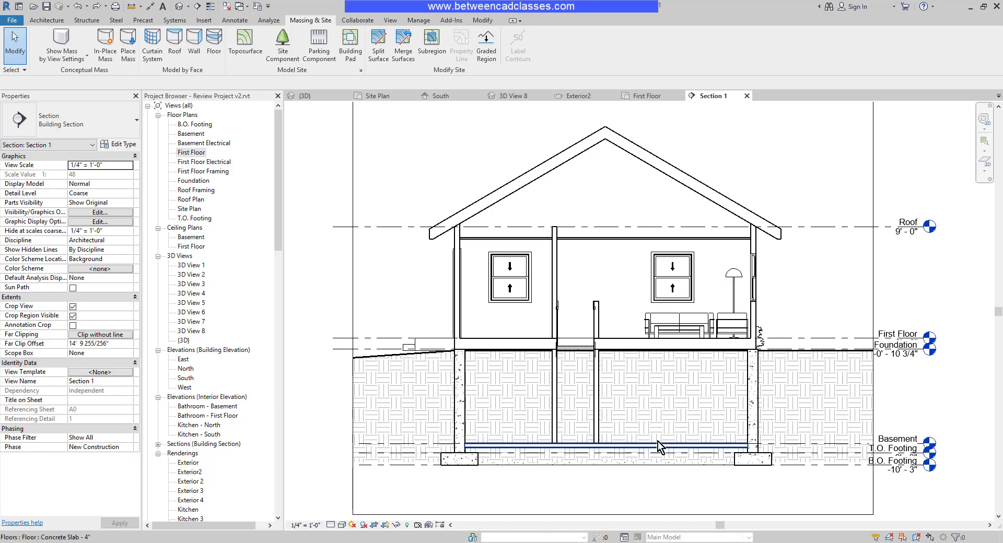
# On the Basement plan, sketch a building pad by picking the top, left, right and dividing walls
pyautogui.click(186, 134)
pyautogui.click(186, 142)
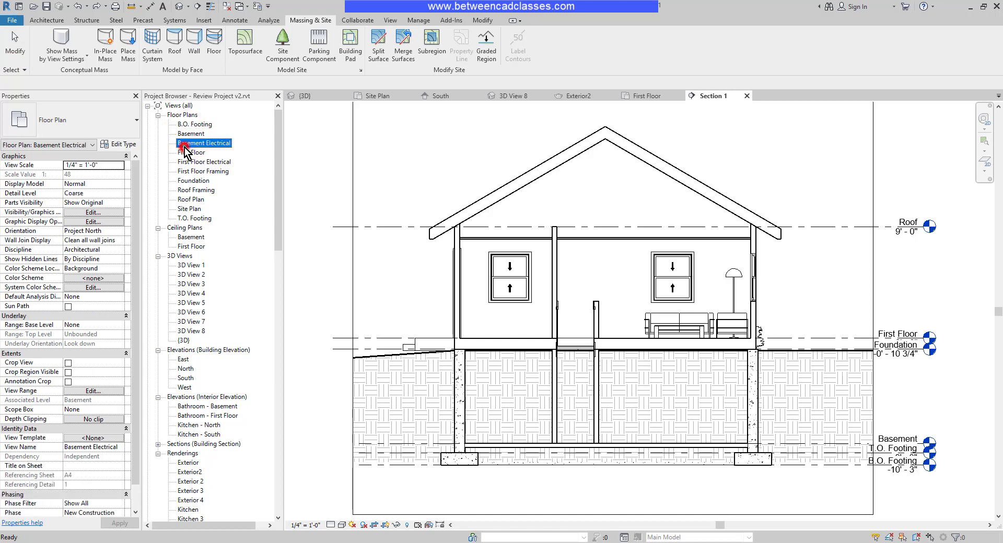
pyautogui.doubleClick(185, 136)
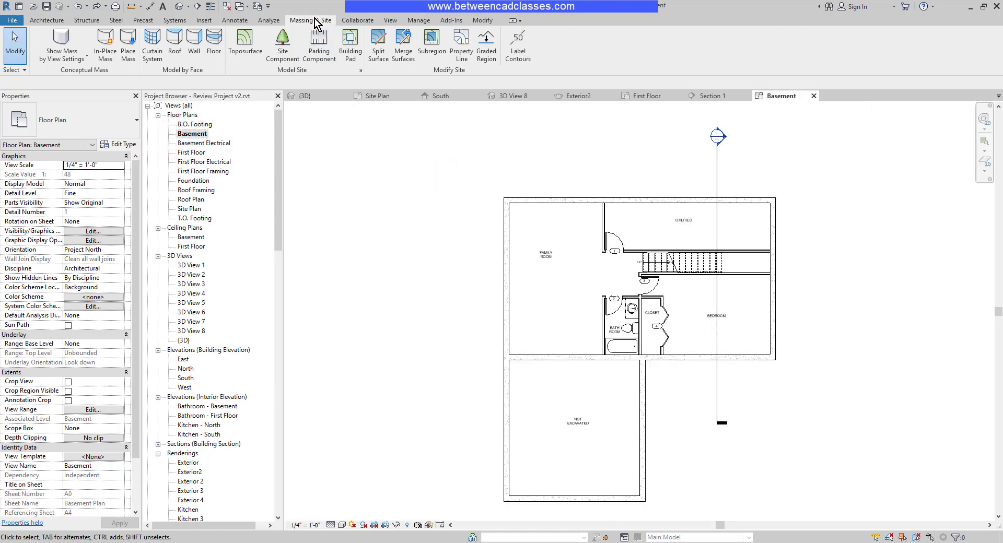
pyautogui.click(358, 49)
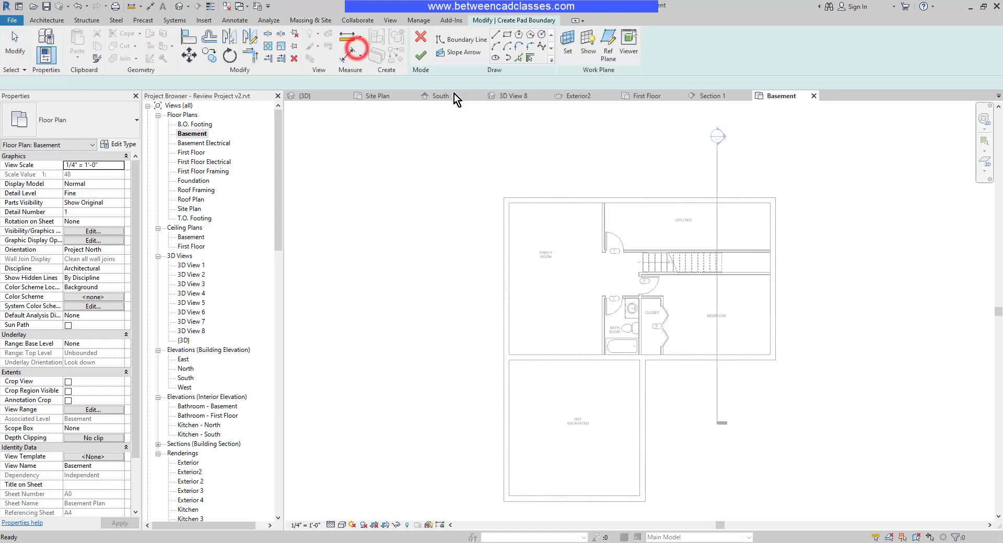
pyautogui.click(567, 197)
pyautogui.click(501, 222)
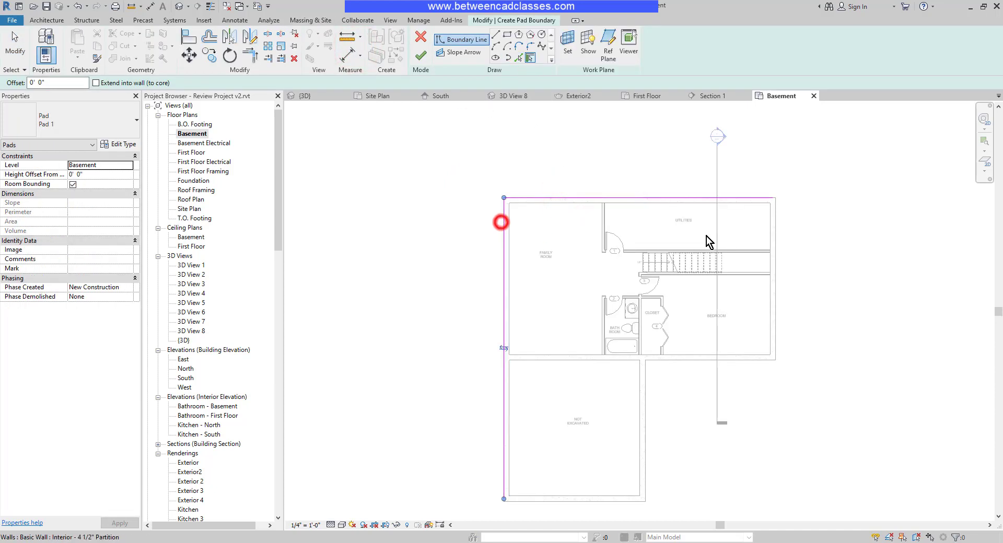
pyautogui.click(775, 230)
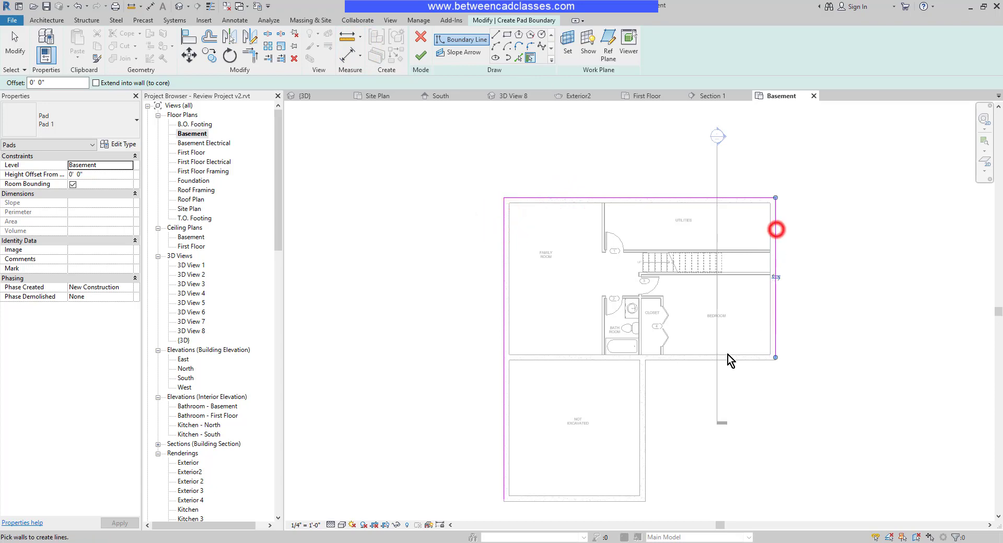
pyautogui.click(693, 363)
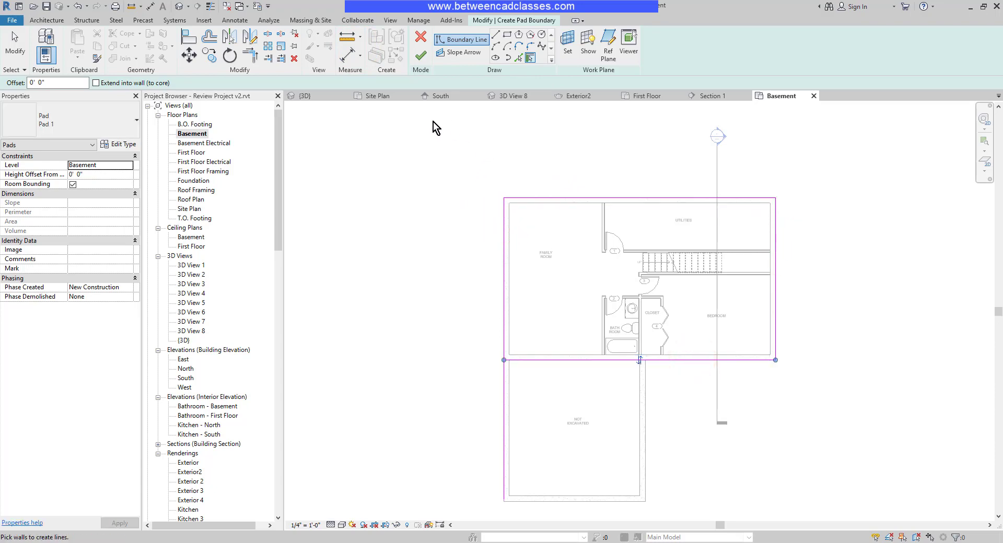
# Trim the left and bottom pad boundary lines into a corner and finish the building pad
pyautogui.press('t')
pyautogui.press('r')
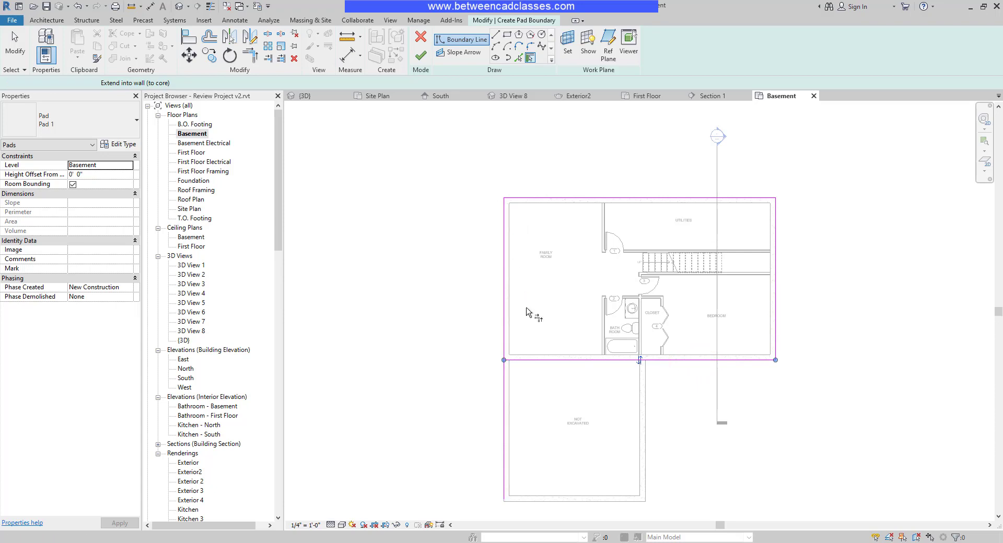
pyautogui.click(505, 316)
pyautogui.click(550, 359)
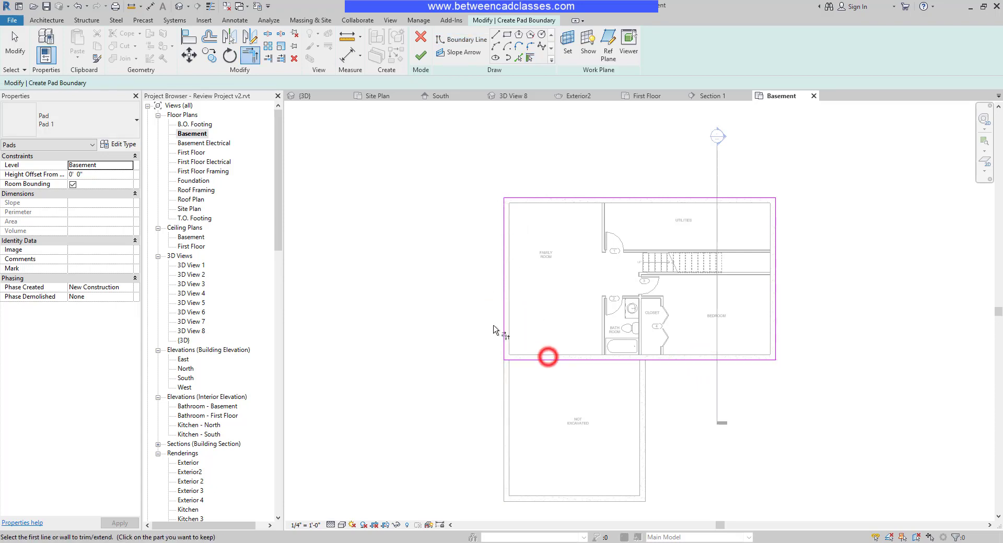
pyautogui.press('Escape')
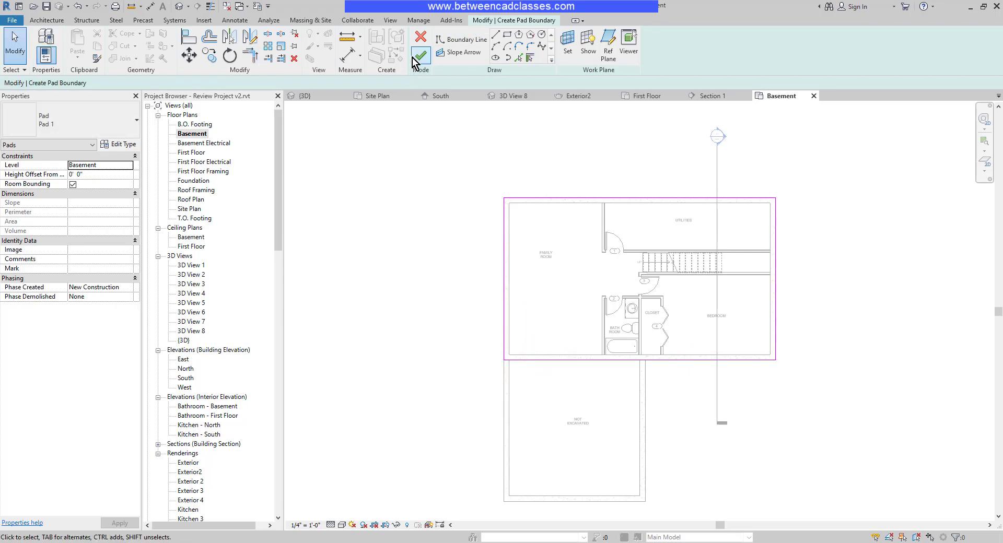
pyautogui.click(420, 57)
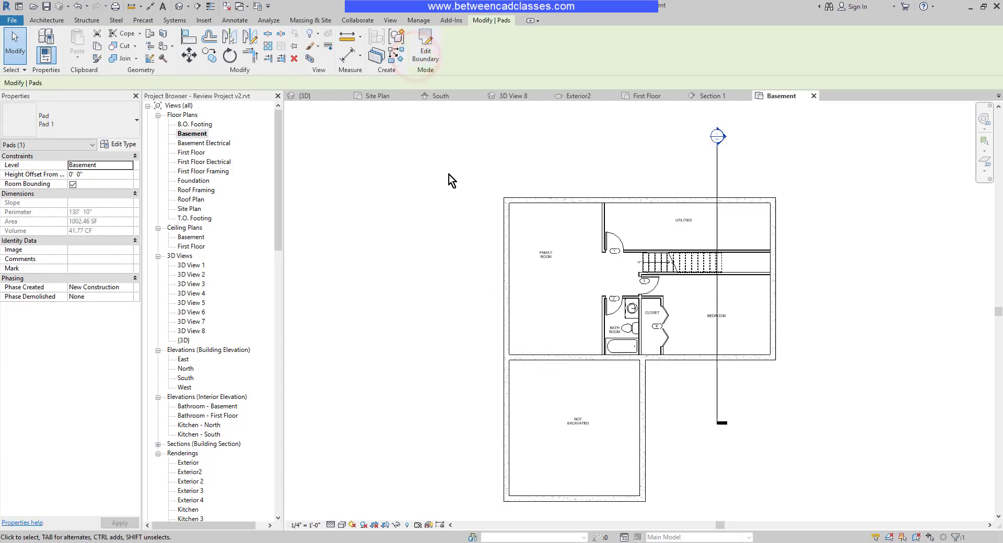
# In Section 1, select the building pad and review its type structure without changes
pyautogui.click(711, 96)
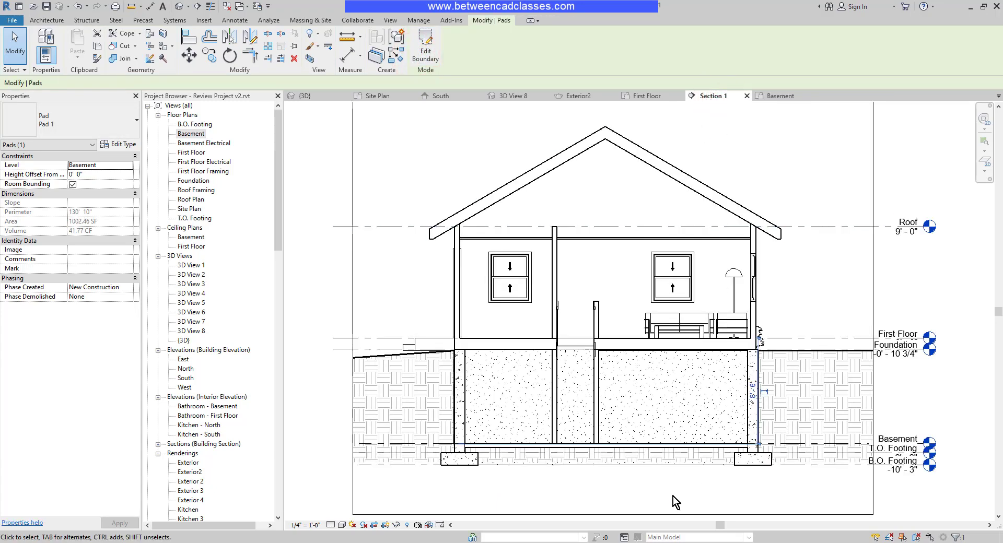
pyautogui.scroll(2, 668, 497)
pyautogui.scroll(-1, 667, 497)
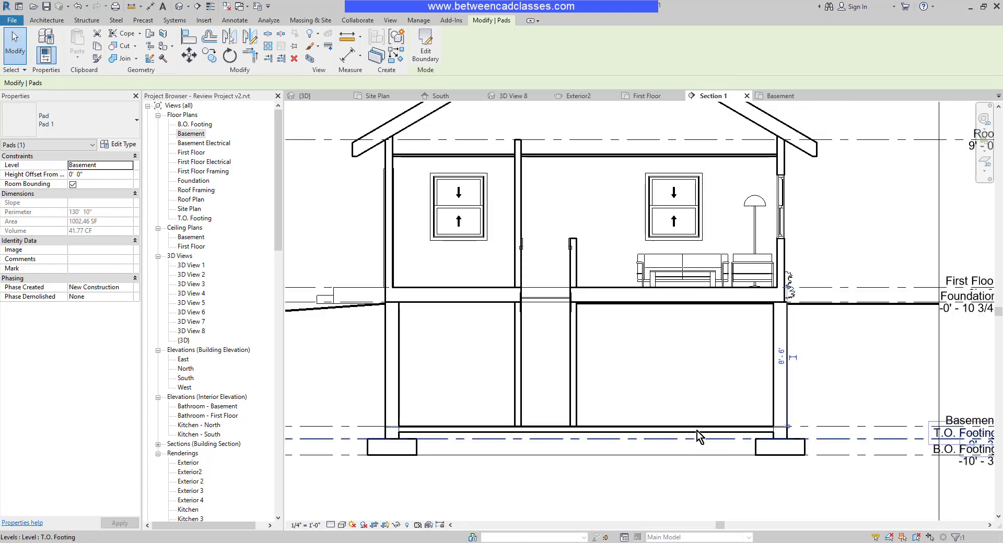
pyautogui.click(781, 427)
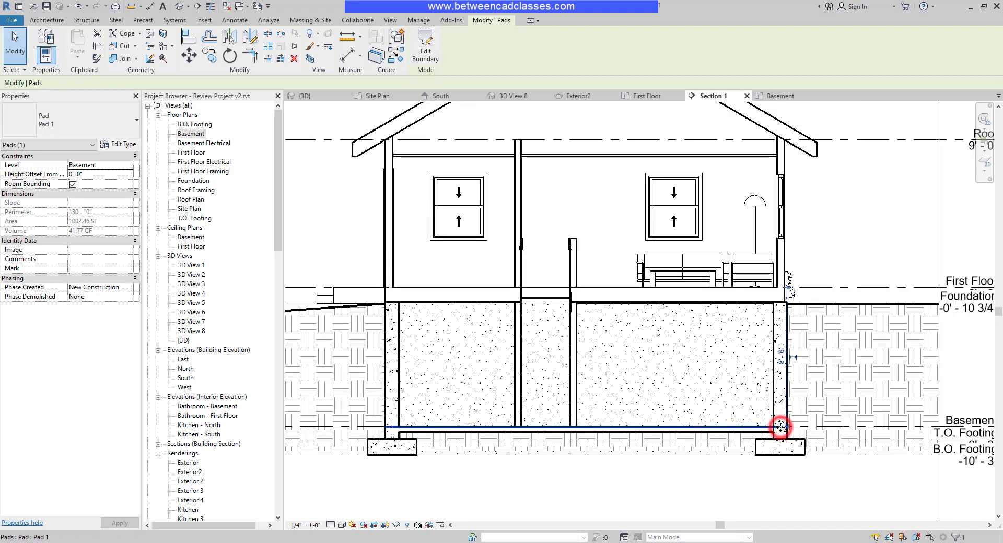
pyautogui.click(125, 146)
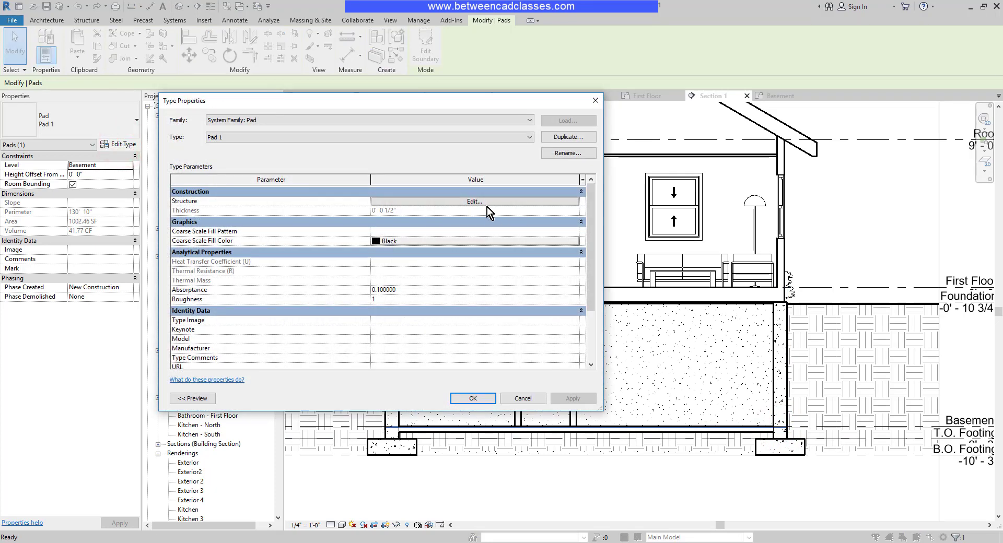
pyautogui.click(485, 205)
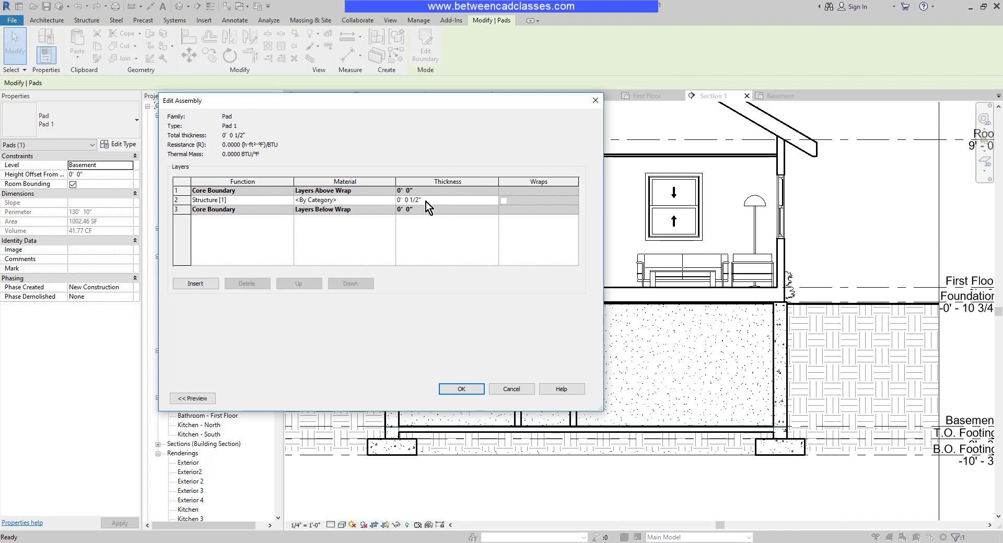
pyautogui.click(462, 390)
pyautogui.click(477, 397)
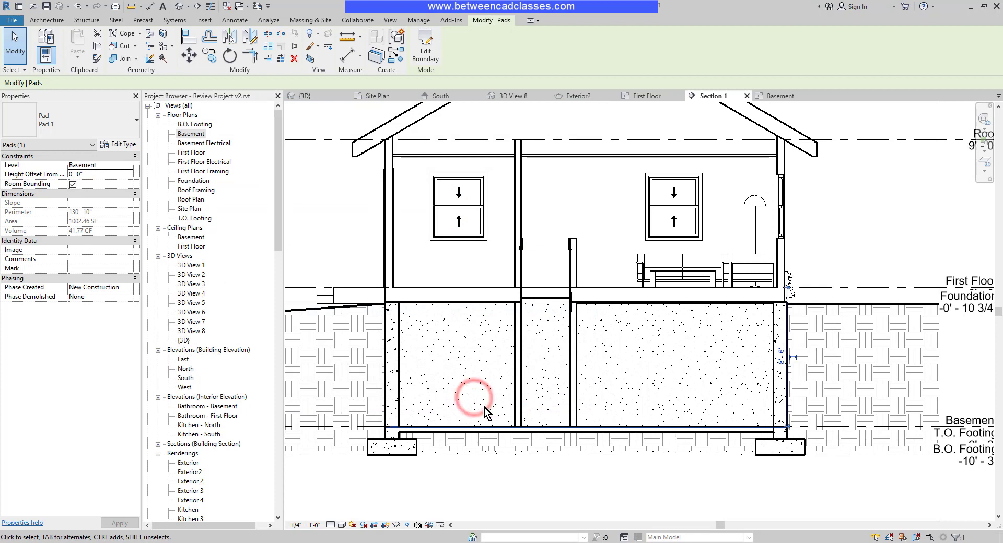
# Set the pad's Height Offset From Level to -0' 4" and apply
pyautogui.click(90, 174)
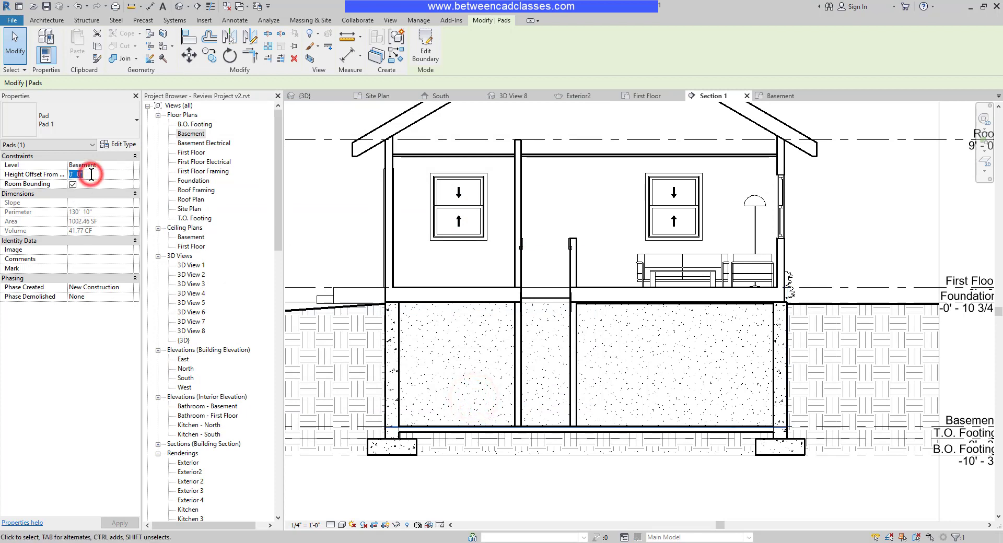
pyautogui.write("-0' 4")
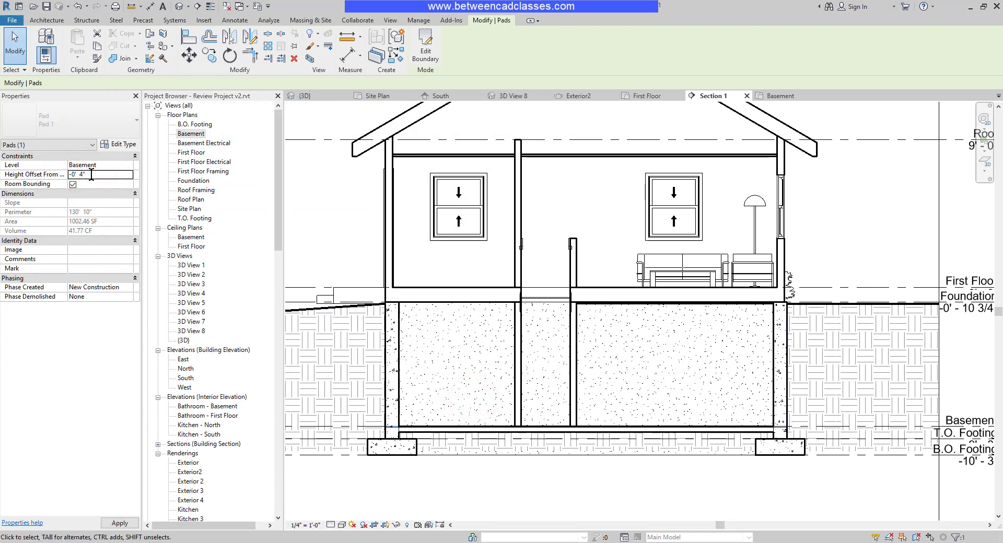
pyautogui.click(536, 481)
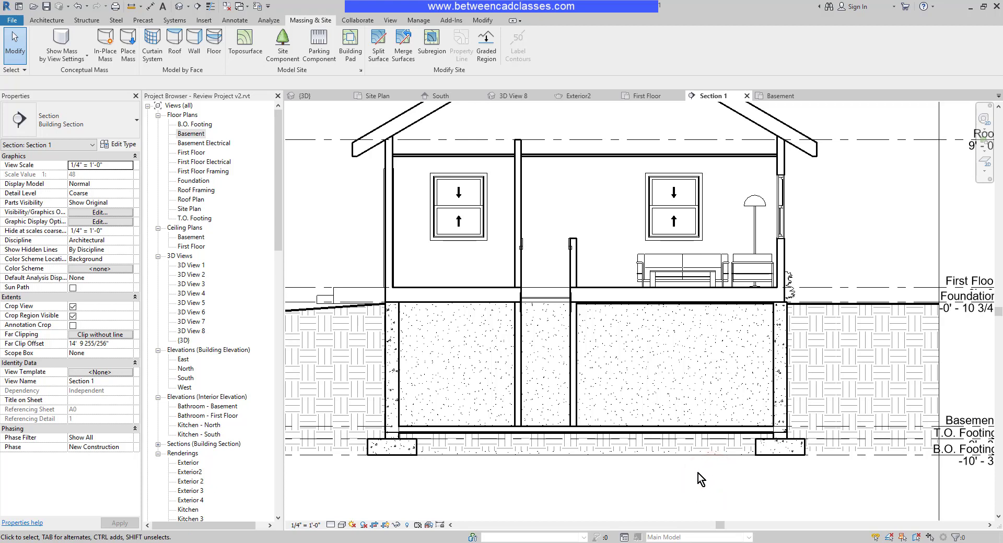
# Cut Section 2 lengthwise through the house from the First Floor plan, view it, then return to Site Plan
pyautogui.click(644, 96)
pyautogui.click(197, 6)
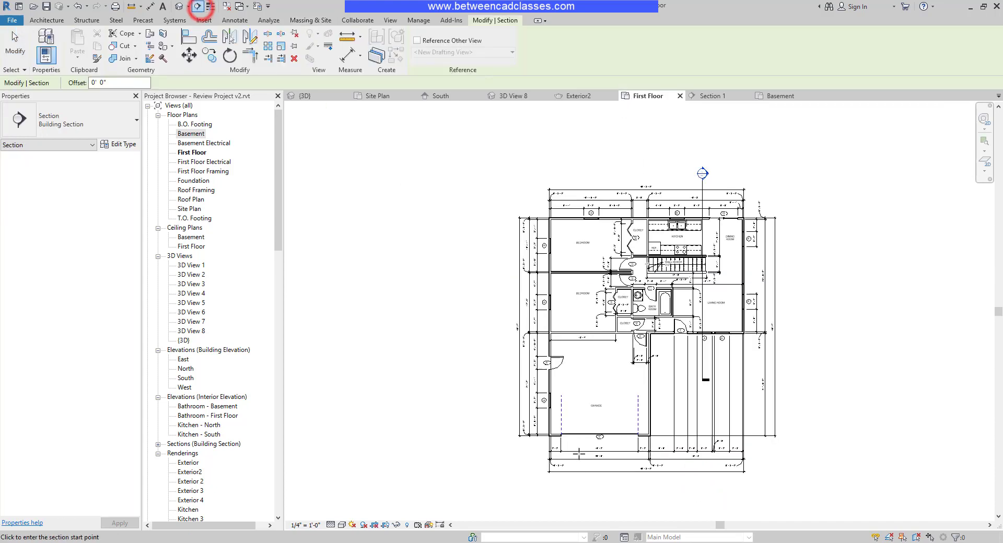
pyautogui.click(604, 500)
pyautogui.click(600, 164)
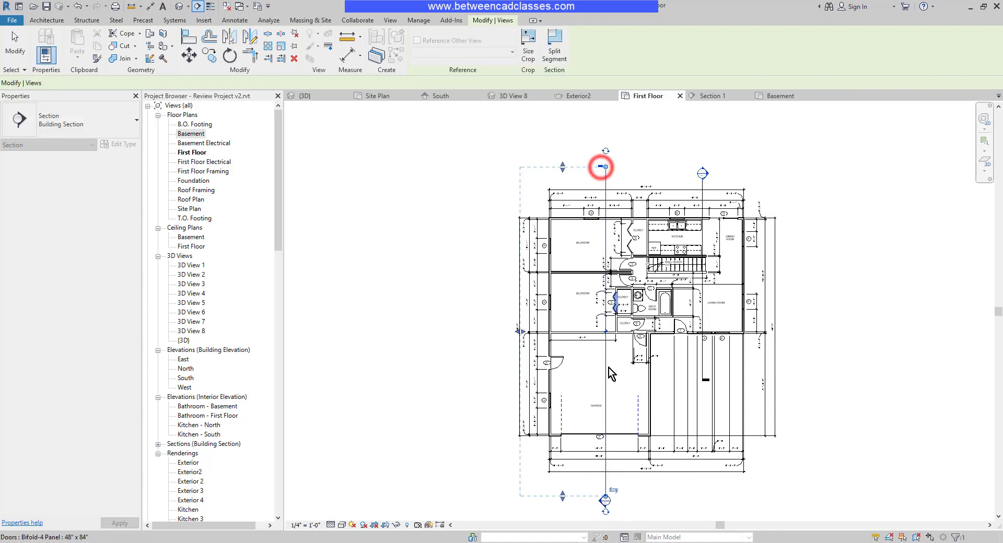
pyautogui.press('Escape')
pyautogui.press('Escape')
pyautogui.doubleClick(603, 501)
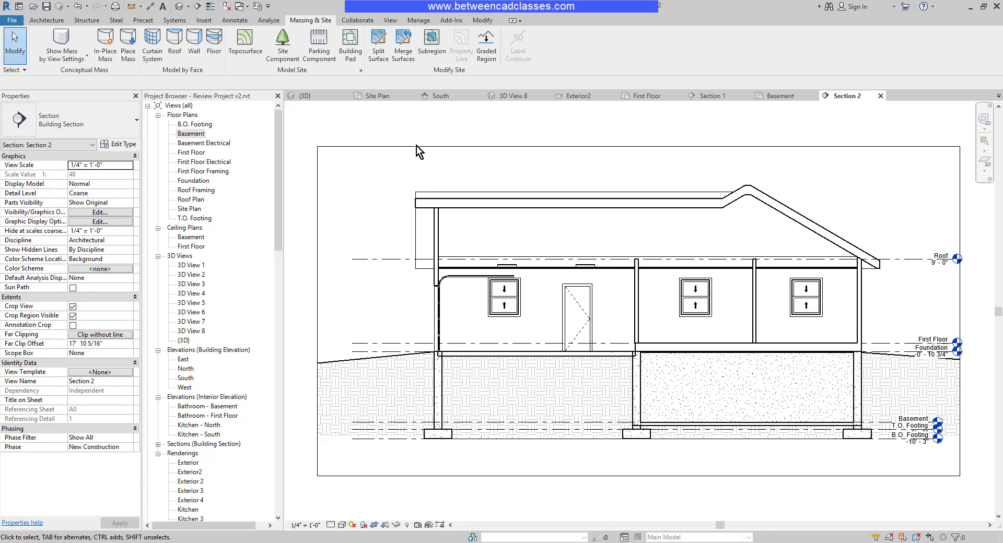
pyautogui.click(384, 95)
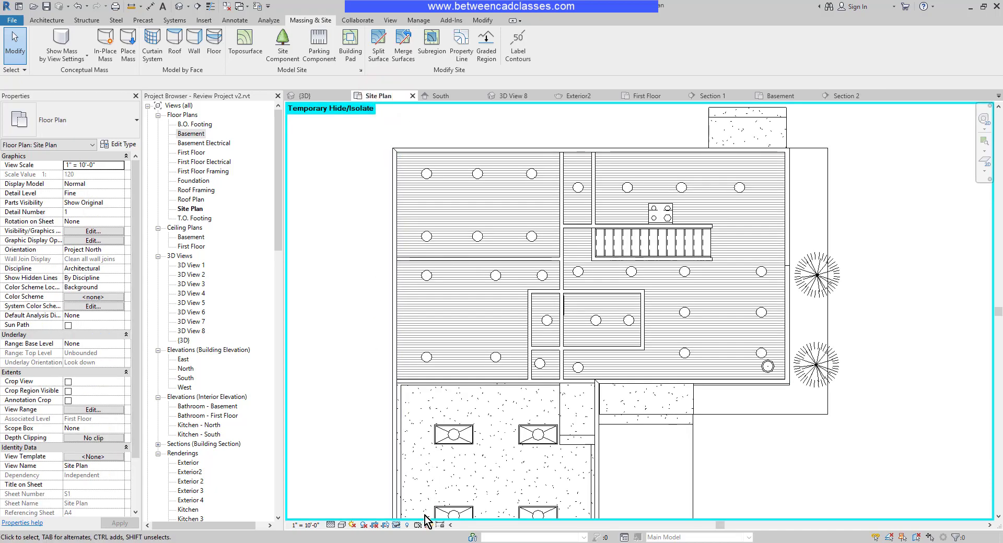
# Reset Temporary Hide/Isolate to restore the hidden roof, then zoom out and show the {3D} view
pyautogui.click(397, 525)
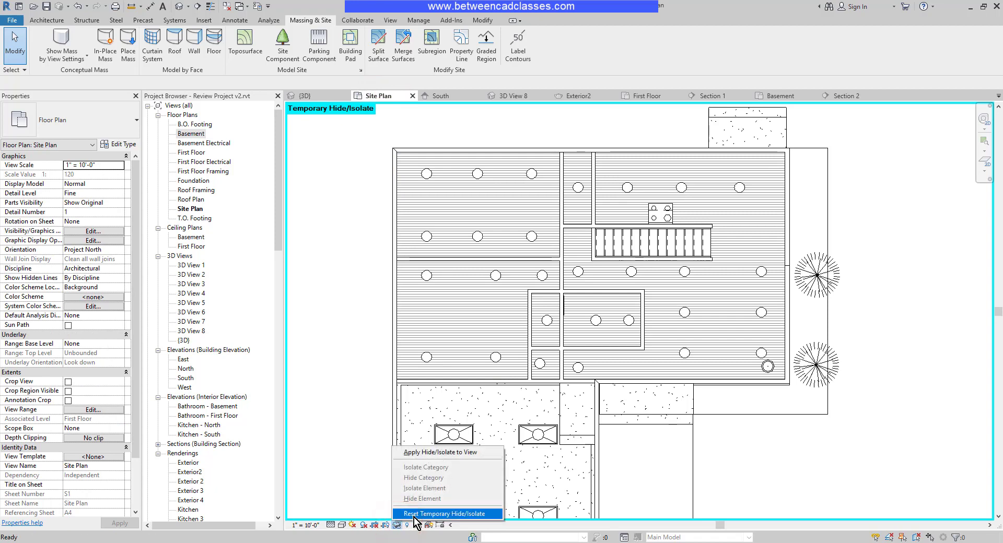
pyautogui.click(414, 514)
pyautogui.scroll(-2, 854, 464)
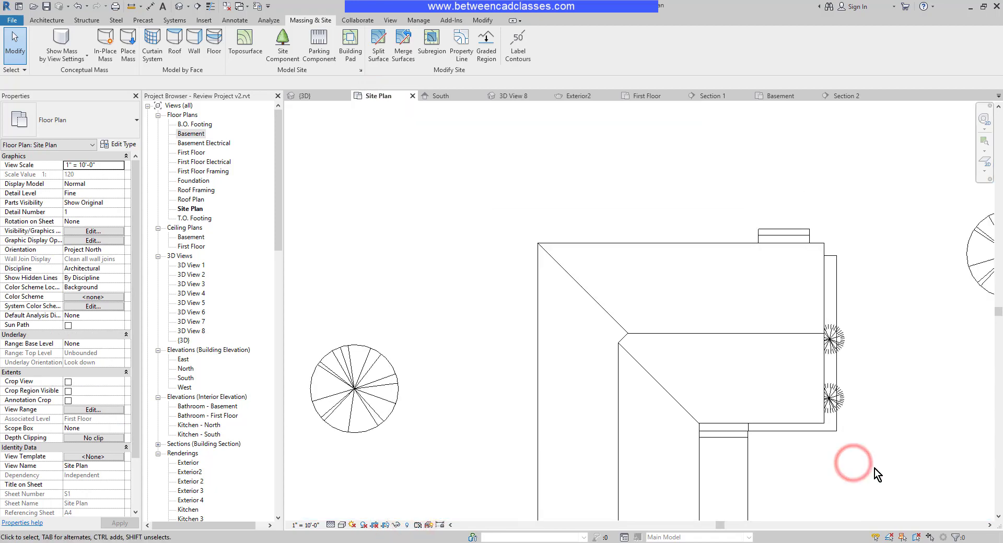
pyautogui.scroll(-2, 874, 468)
pyautogui.scroll(-2, 897, 472)
pyautogui.scroll(-2, 783, 366)
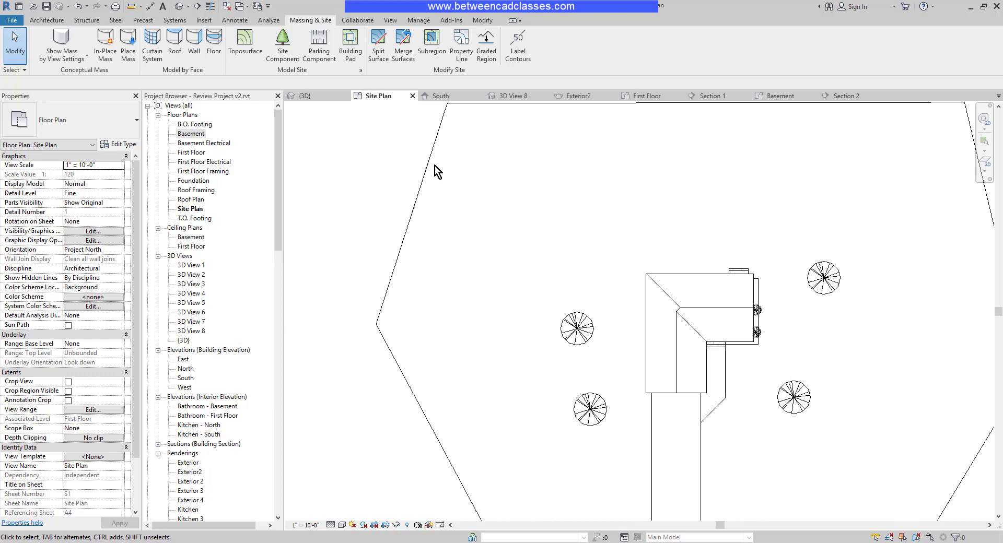
pyautogui.click(308, 97)
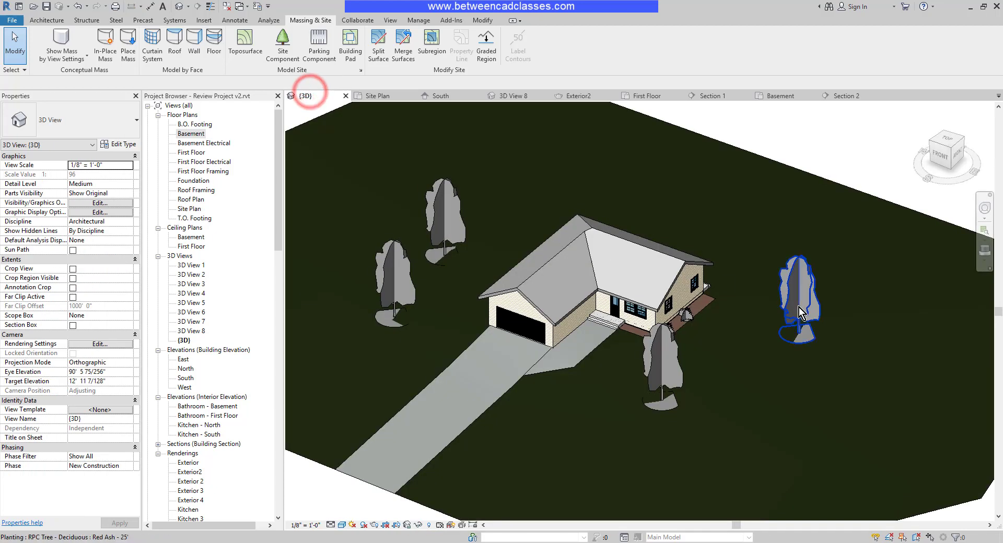